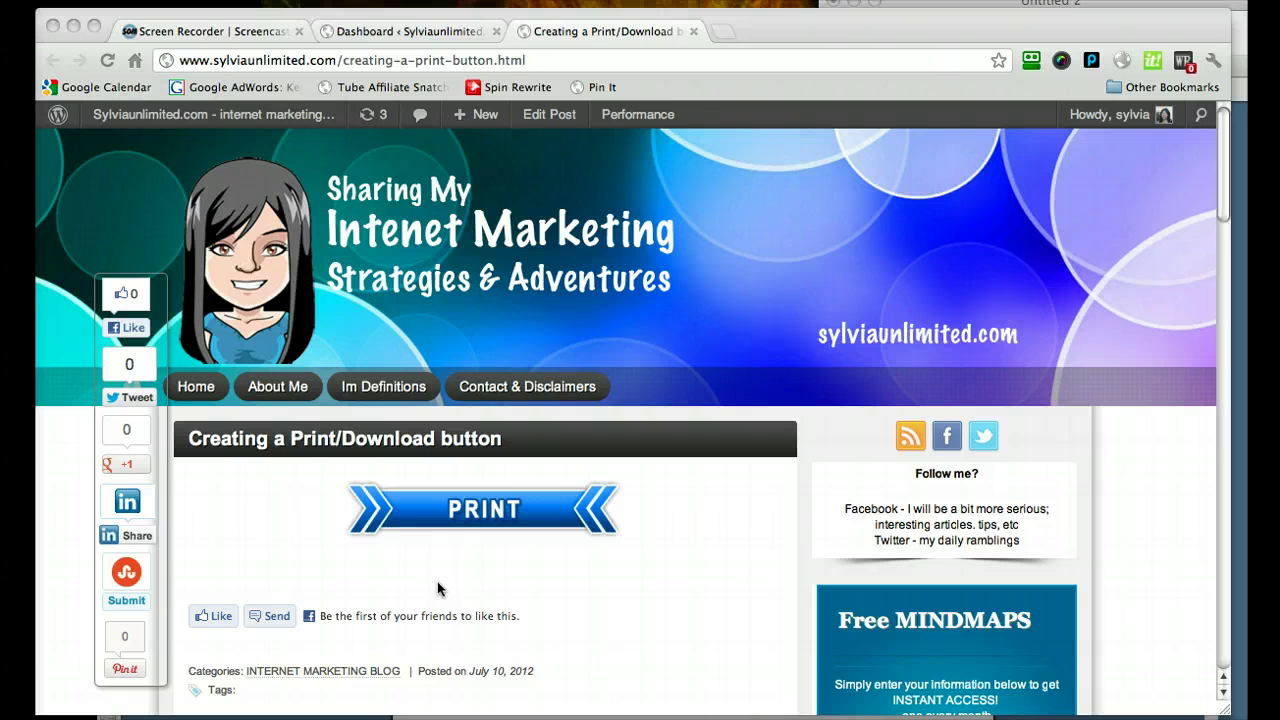
Open coupon2.pdf in a new tab from the post's PRINT button, then return to the post
{"action": "left_click", "coordinate": [394, 579]}
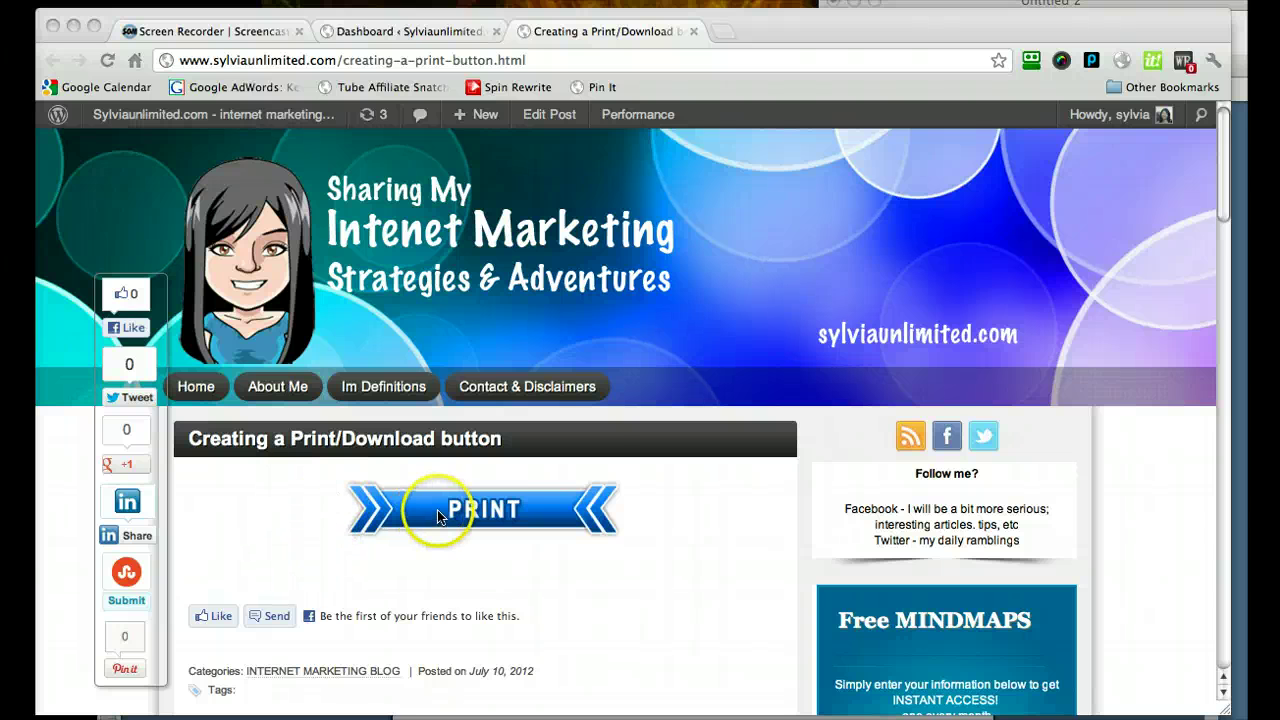
{"action": "left_click", "coordinate": [474, 514]}
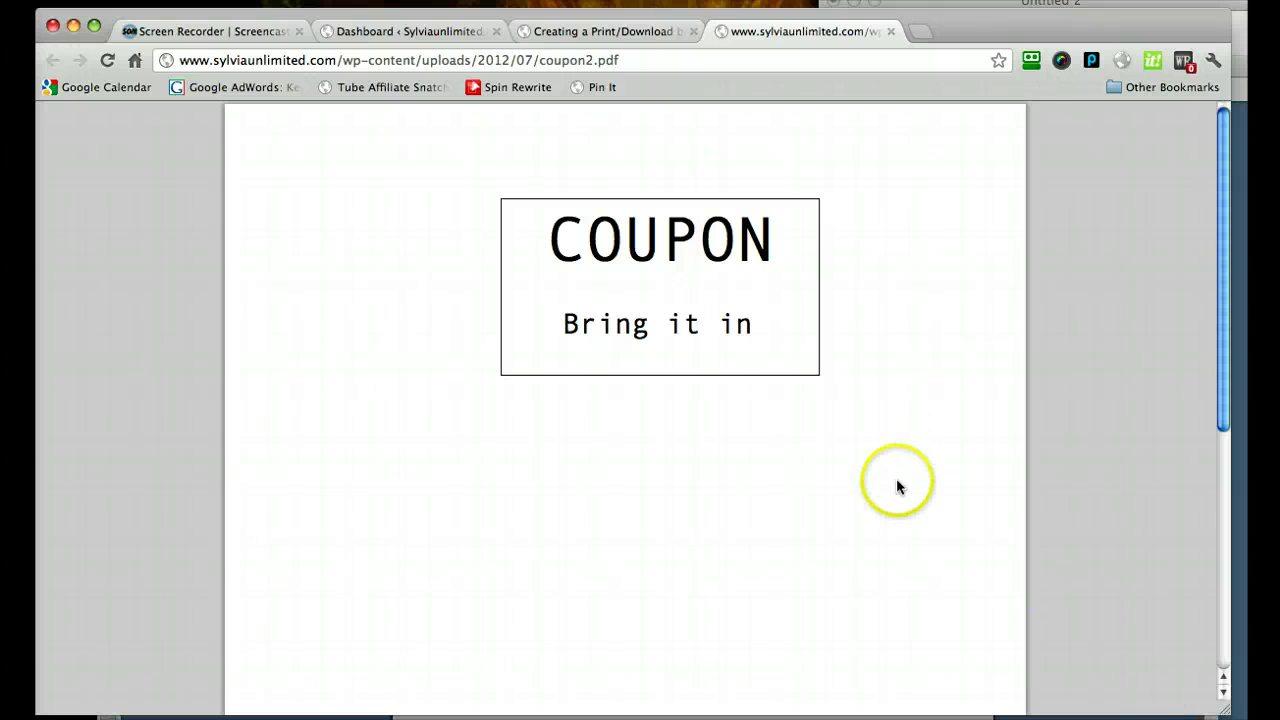
{"action": "left_click", "coordinate": [560, 31]}
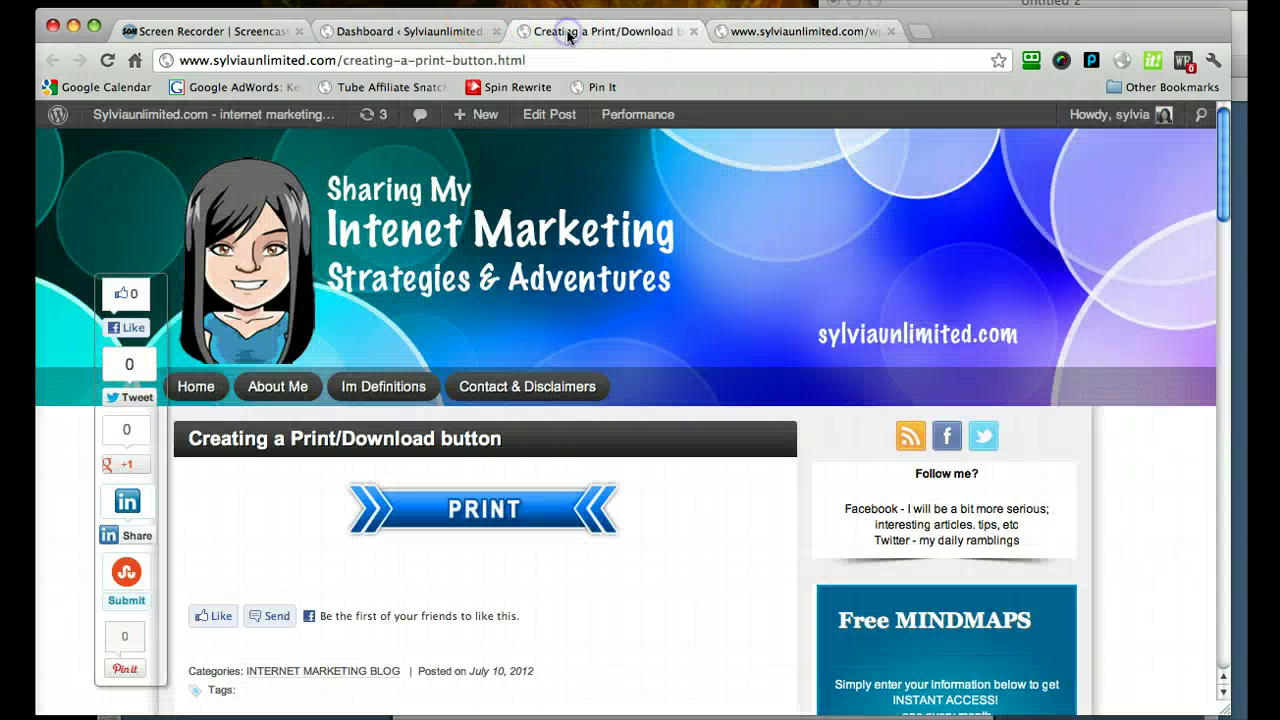
Insert a blank line before 'write down the url' in the Untitled 2 TextEdit notes
{"action": "left_click", "coordinate": [1239, 42]}
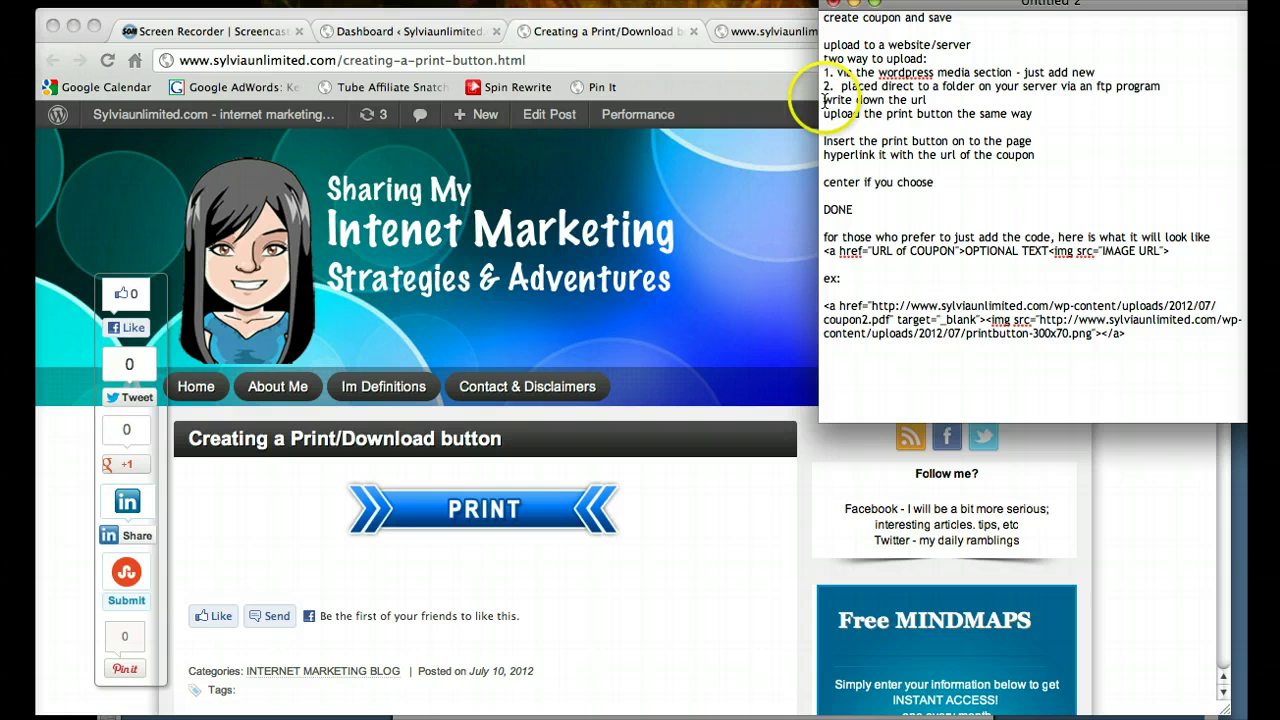
{"action": "left_click", "coordinate": [824, 100]}
{"action": "key", "text": "Return"}
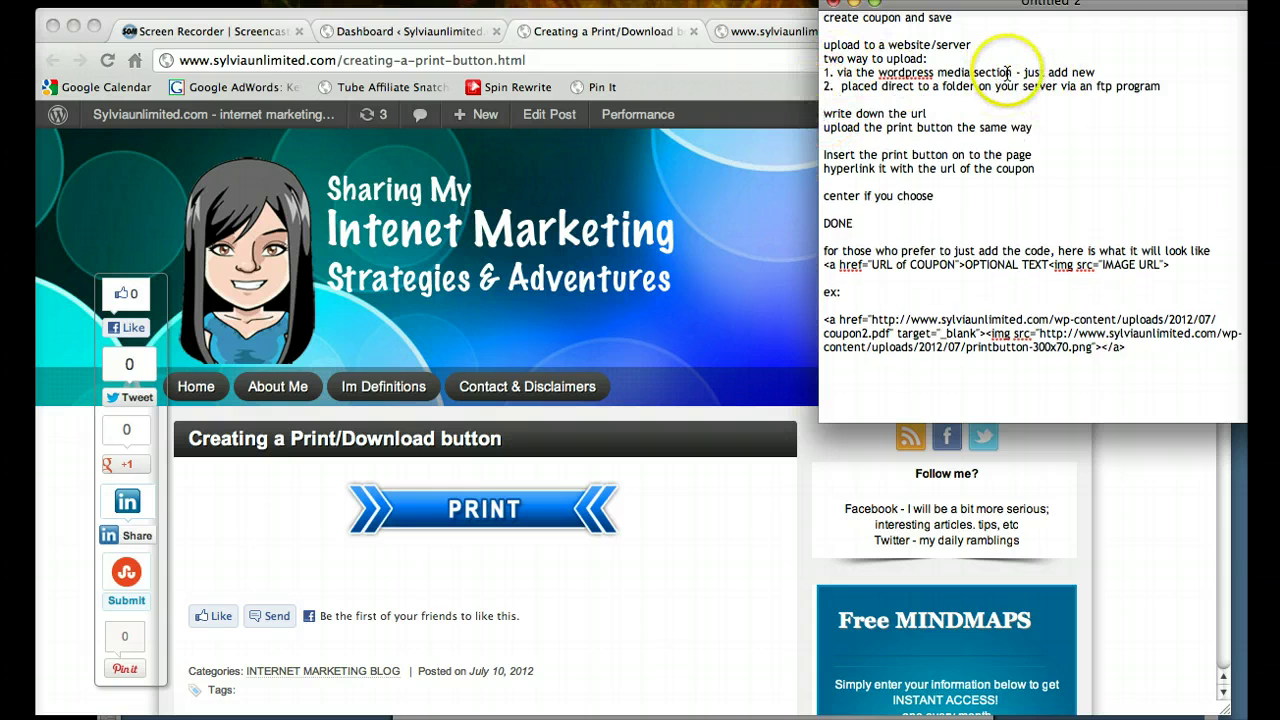
Upload coupon1.pdf from the Downloads folder through Media > Add New
{"action": "left_click", "coordinate": [446, 34]}
{"action": "mouse_move", "coordinate": [80, 177]}
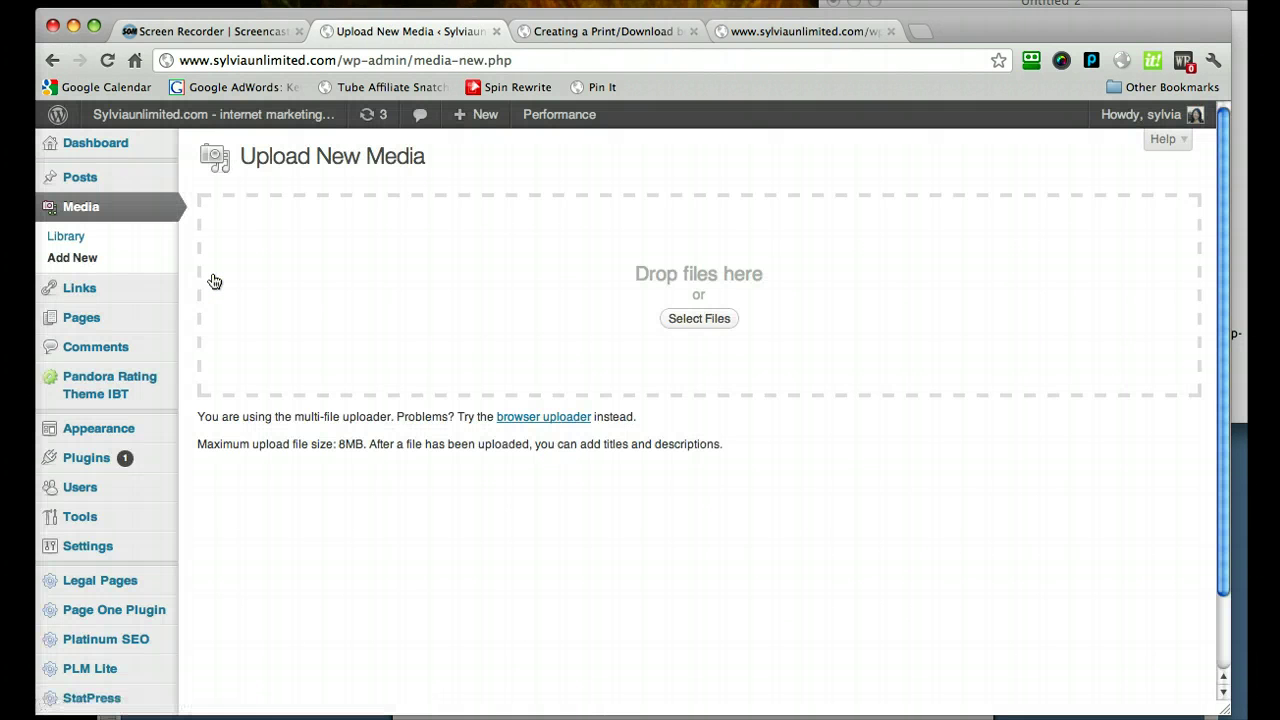
{"action": "left_click", "coordinate": [690, 316]}
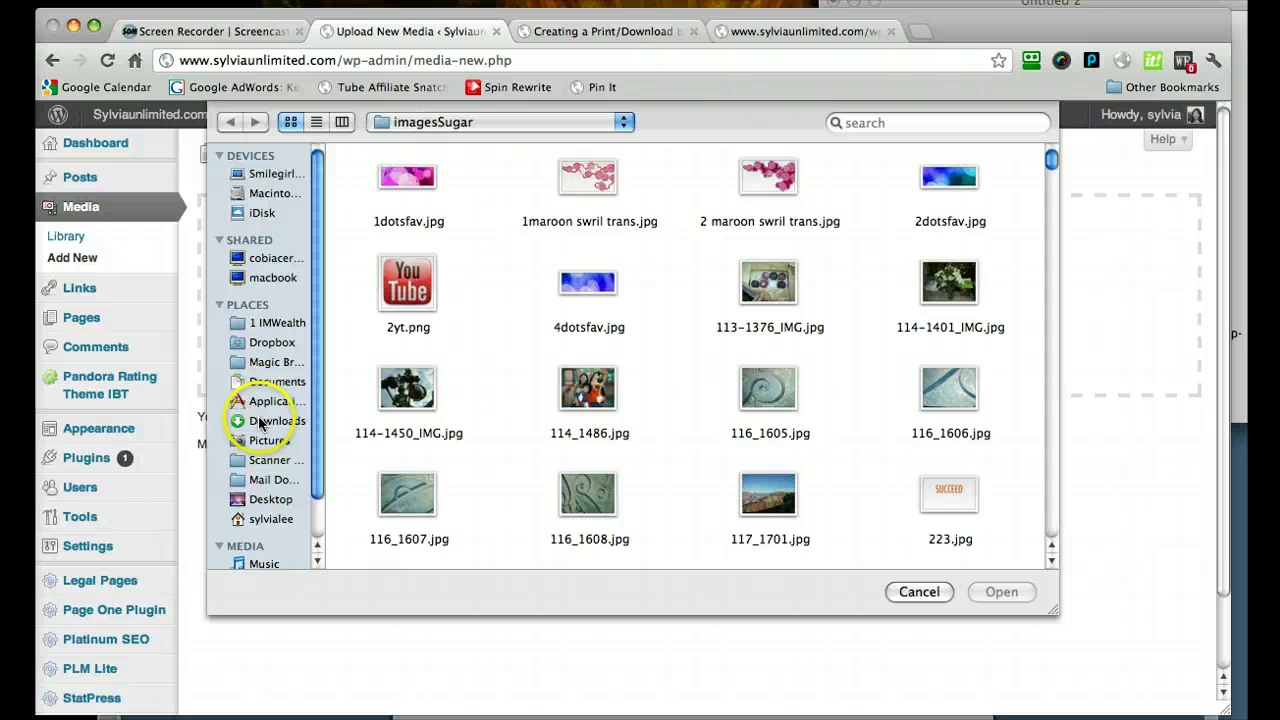
{"action": "left_click", "coordinate": [258, 420]}
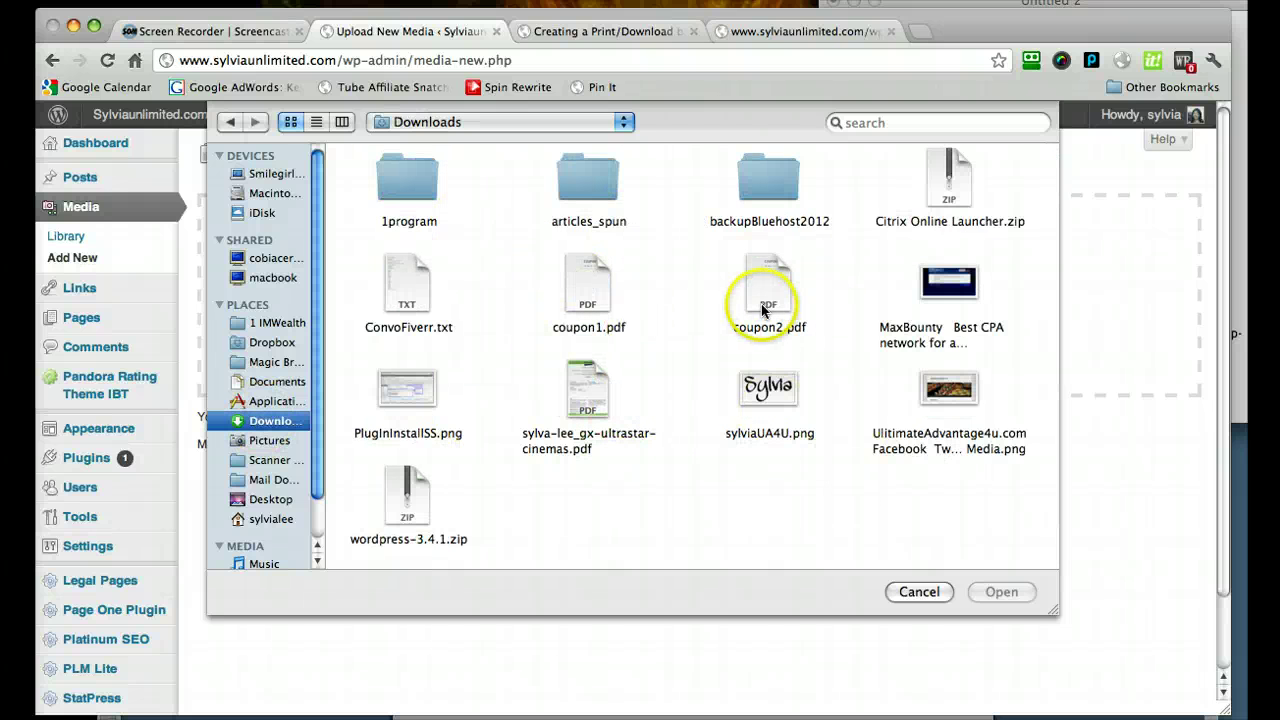
{"action": "left_click", "coordinate": [577, 304]}
{"action": "key", "text": "Return"}
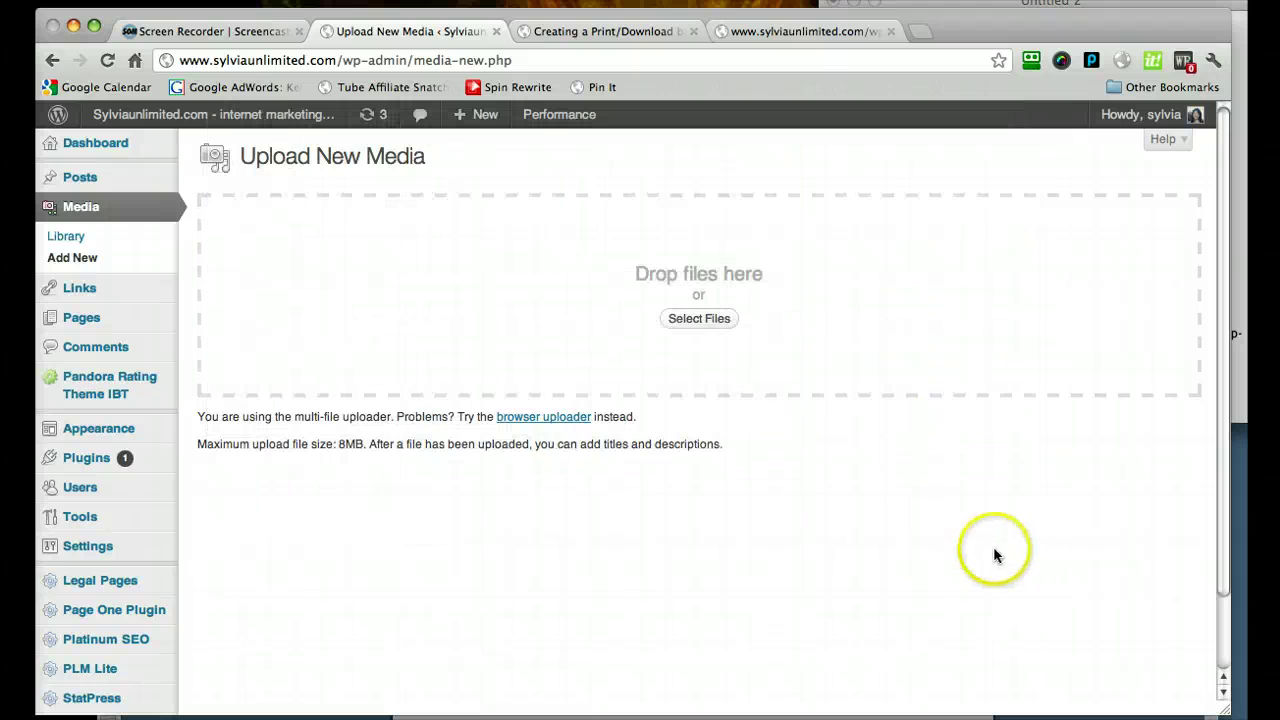
Paste coupon1.pdf's File URL into the TextEdit notes and save all media changes
{"action": "scroll", "coordinate": [1063, 586], "scroll_direction": "down", "scroll_amount": 2}
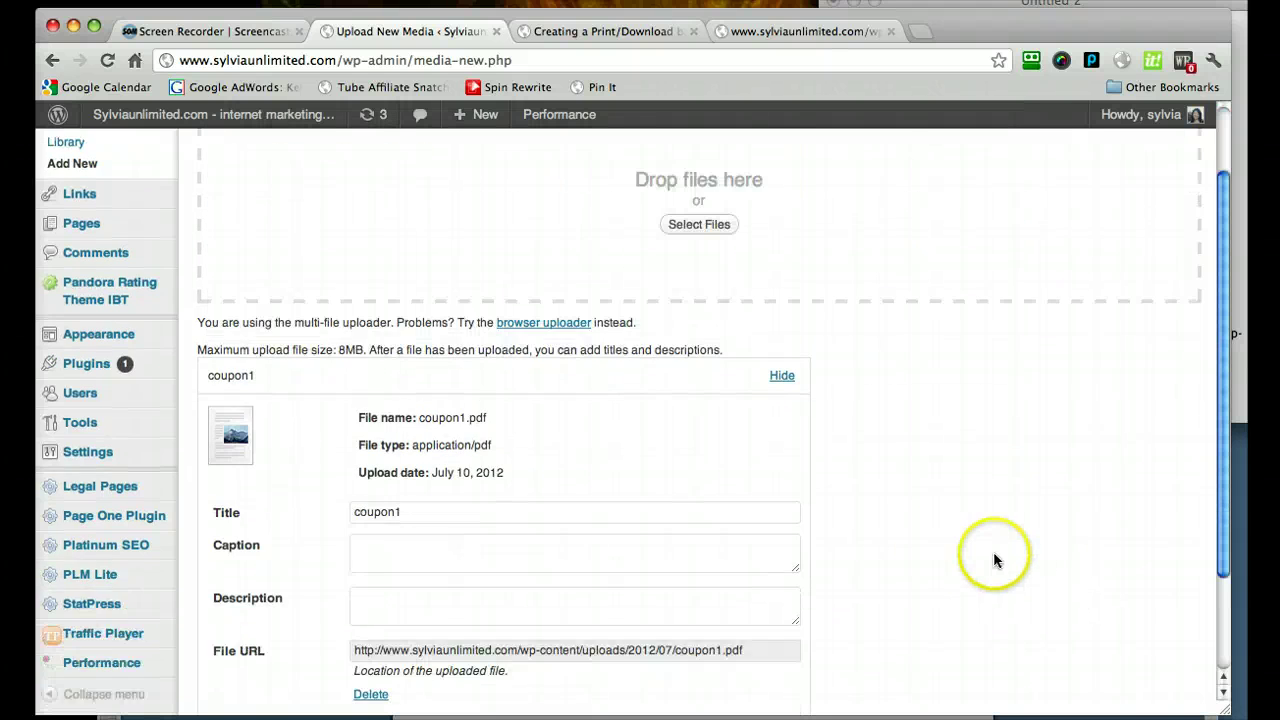
{"action": "scroll", "coordinate": [994, 557], "scroll_direction": "down", "scroll_amount": 3}
{"action": "left_click", "coordinate": [597, 518]}
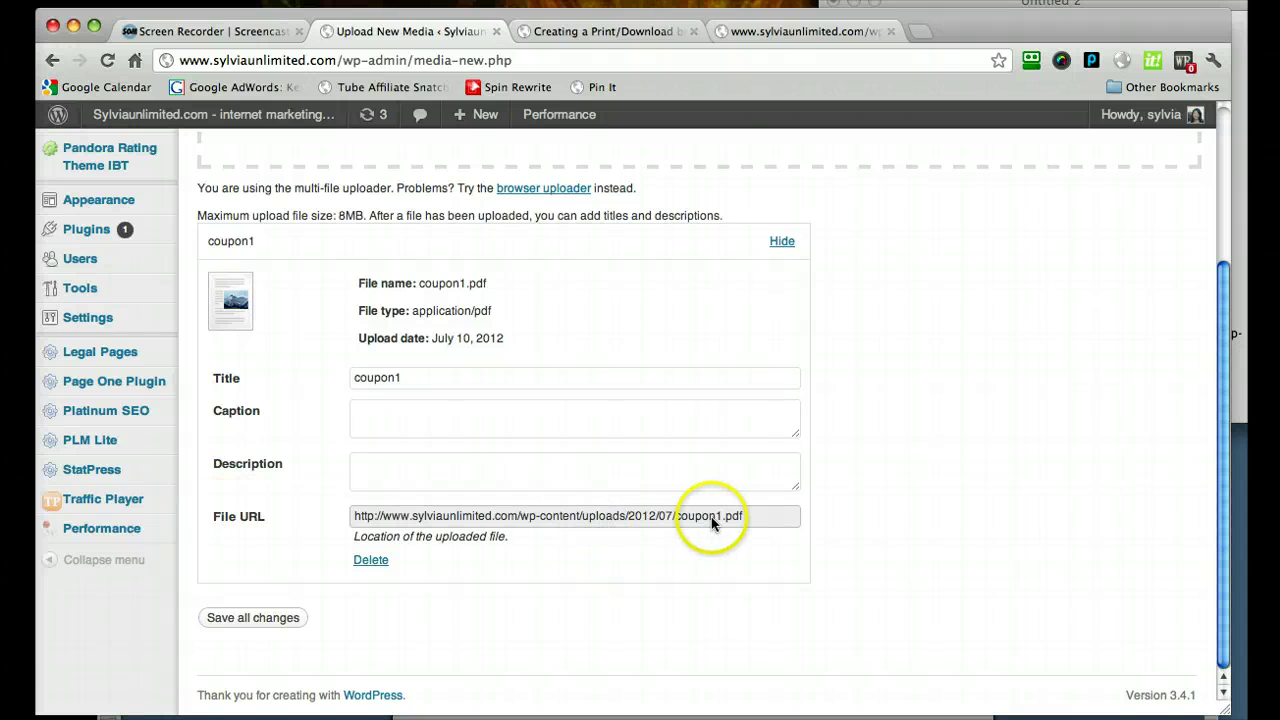
{"action": "left_click_drag", "start_coordinate": [750, 520], "coordinate": [339, 511]}
{"action": "key", "text": "super+c"}
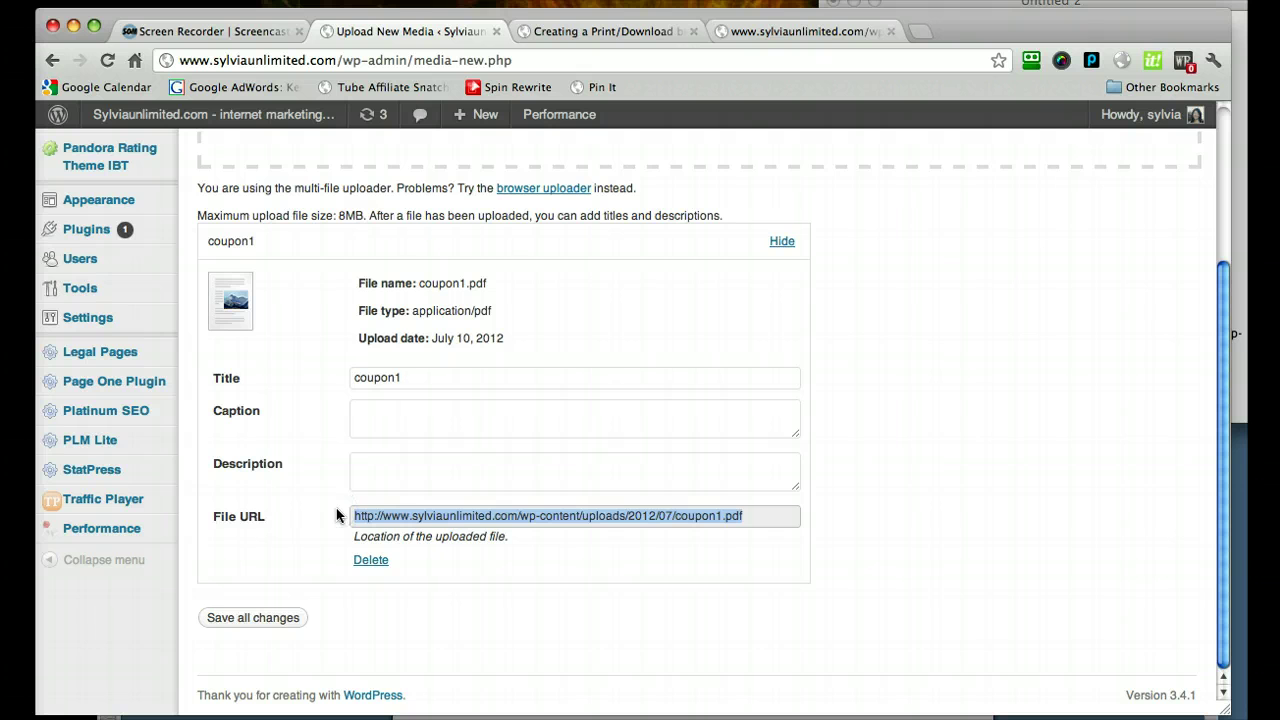
{"action": "left_click", "coordinate": [1247, 148]}
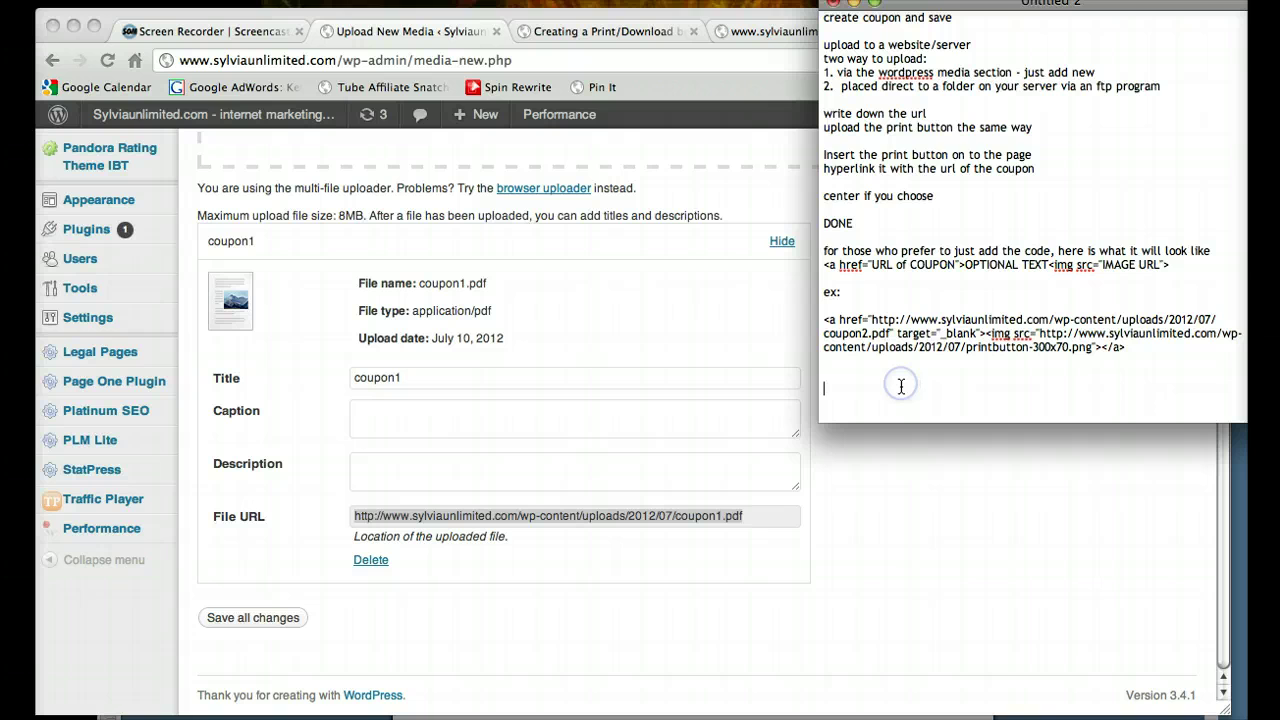
{"action": "key", "text": "super+v"}
{"action": "left_click", "coordinate": [531, 423]}
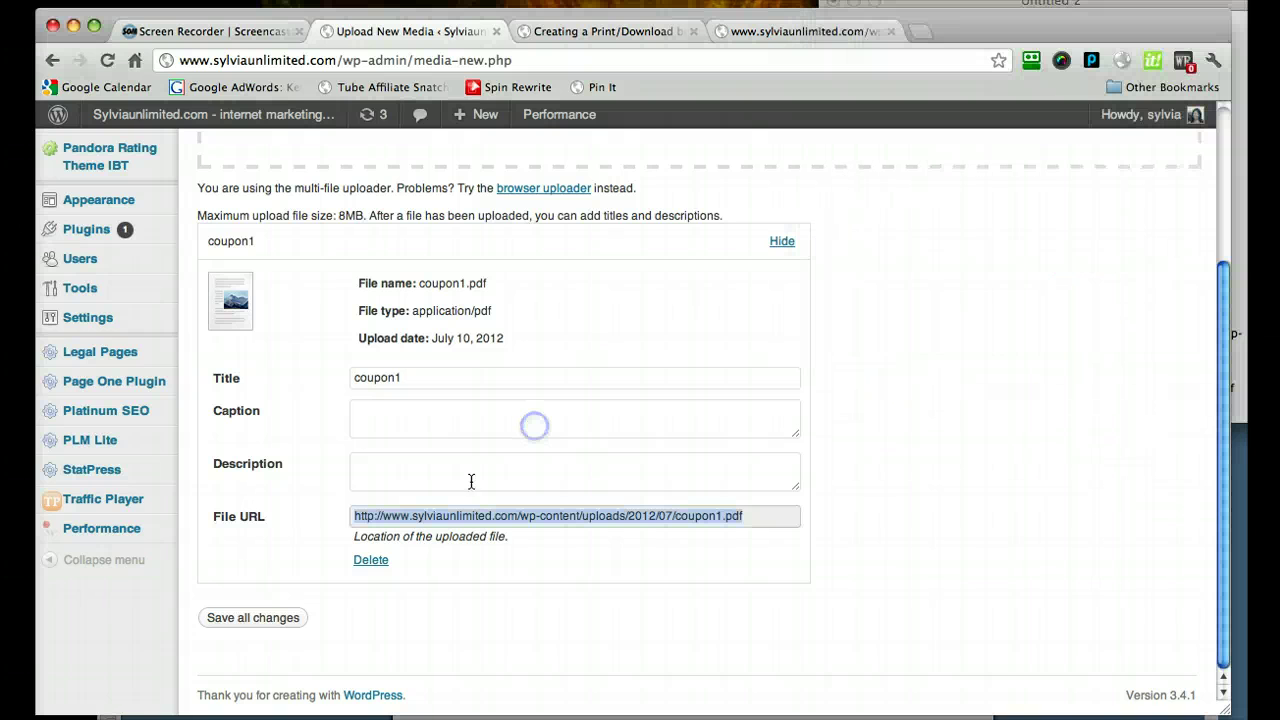
{"action": "left_click", "coordinate": [268, 616]}
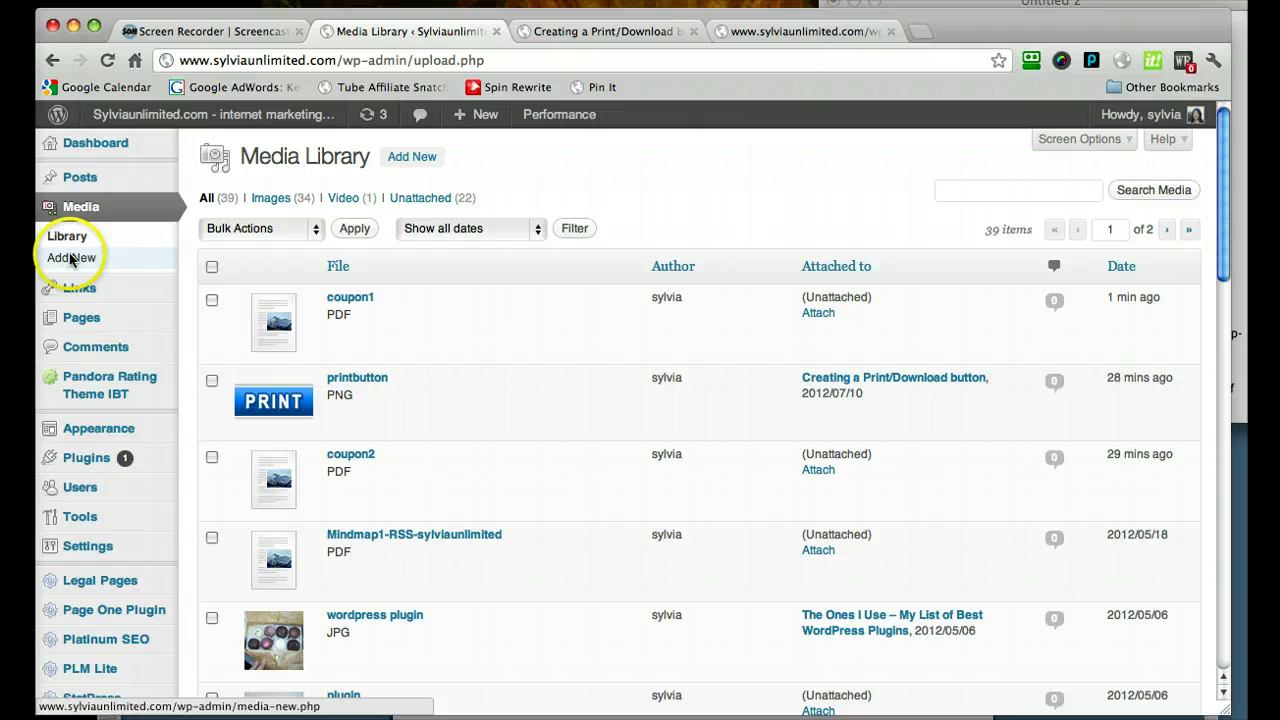
{"action": "mouse_move", "coordinate": [80, 177]}
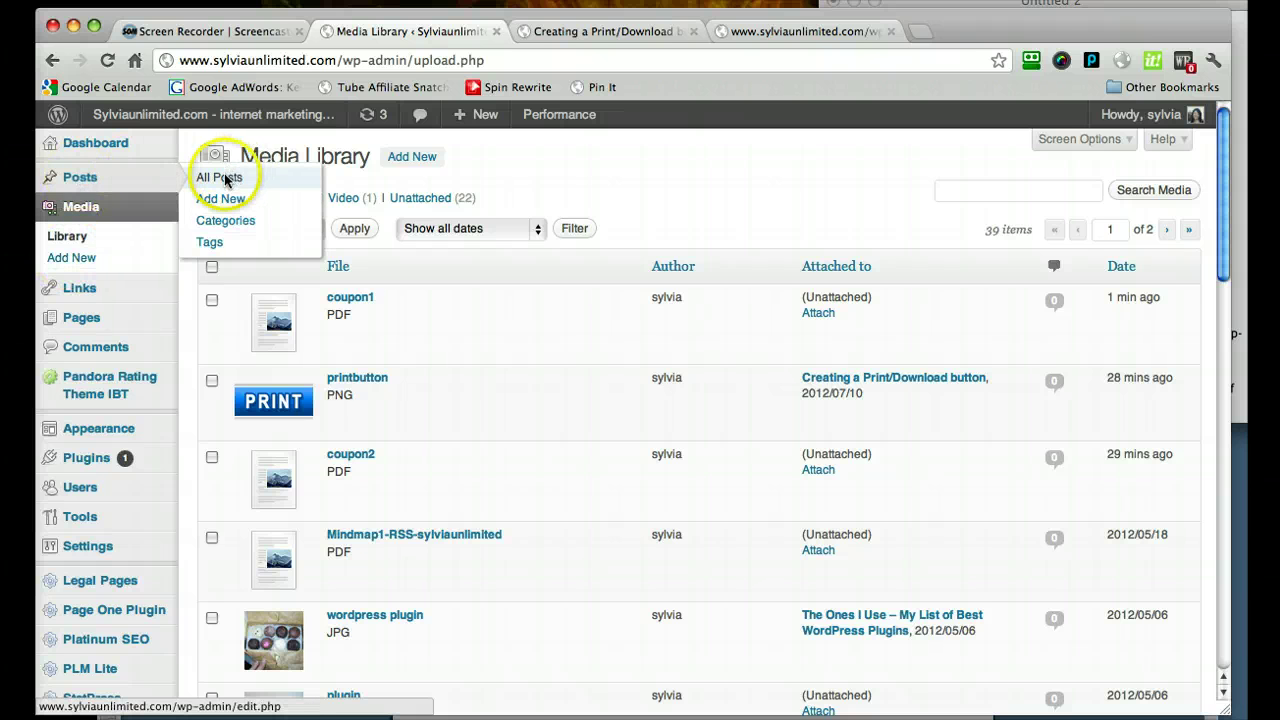
Start a new post and place the cursor in its body
{"action": "left_click", "coordinate": [223, 178]}
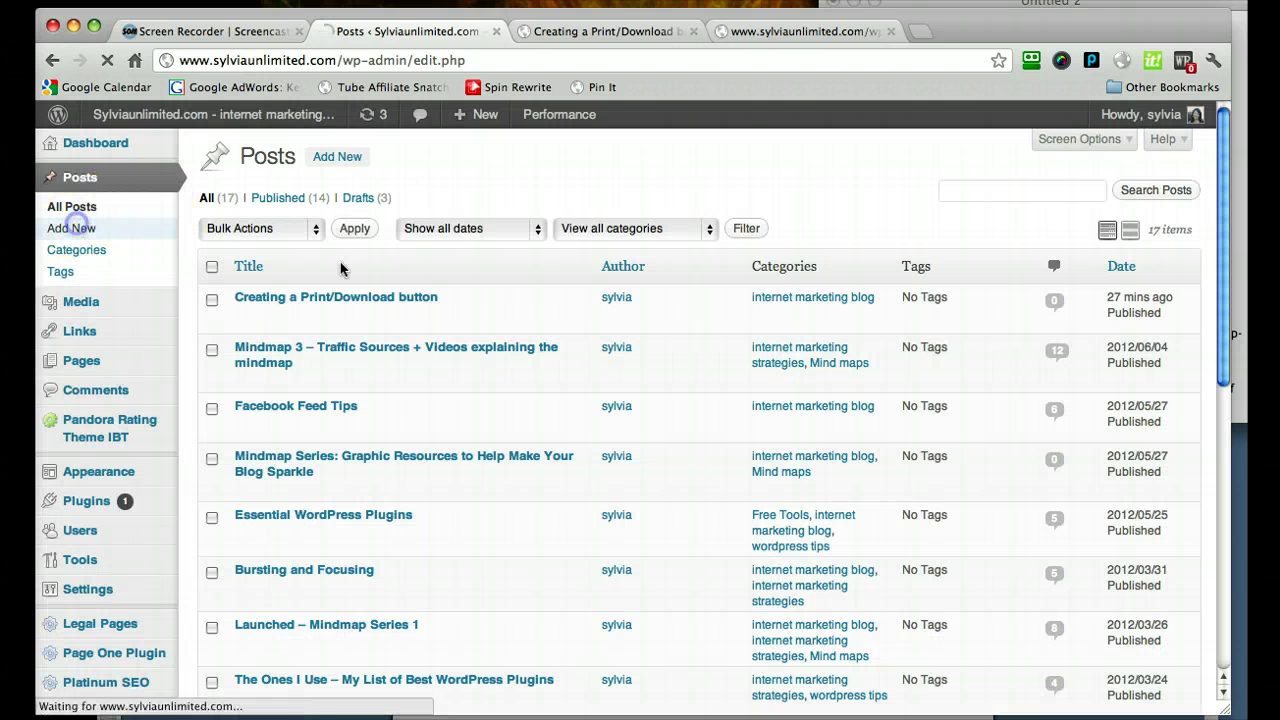
{"action": "left_click", "coordinate": [531, 300]}
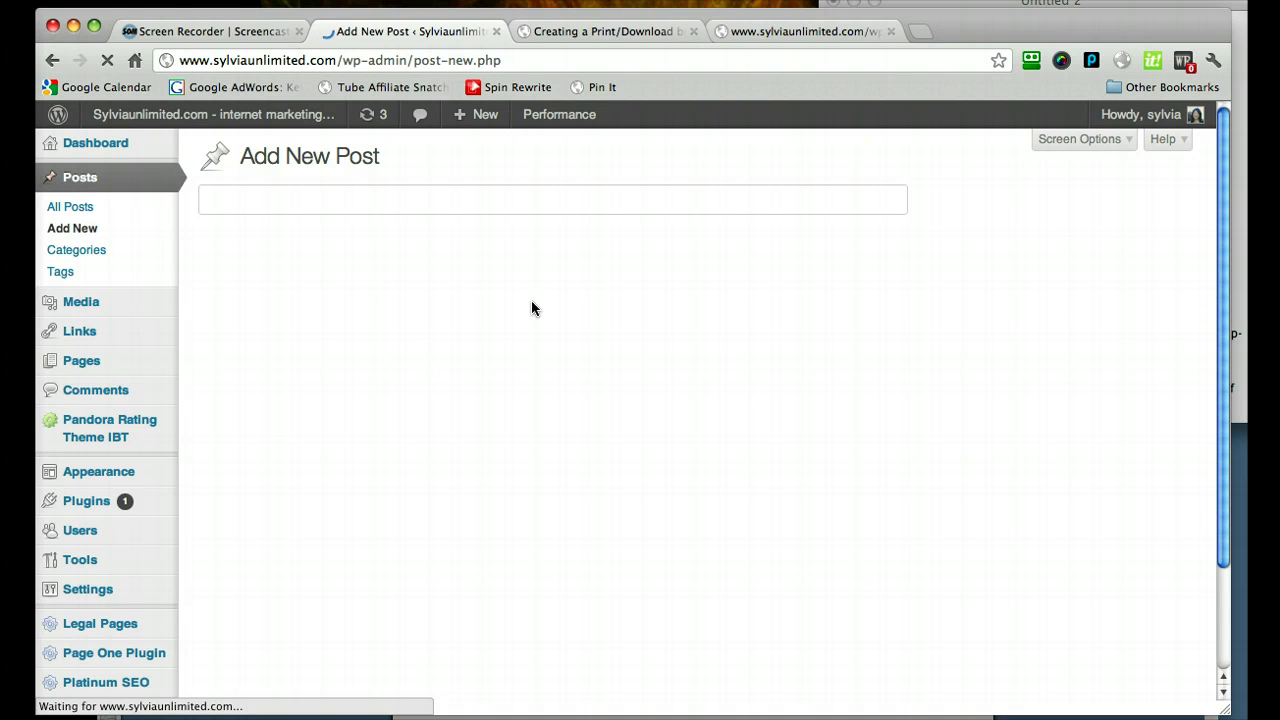
{"action": "left_click", "coordinate": [443, 373]}
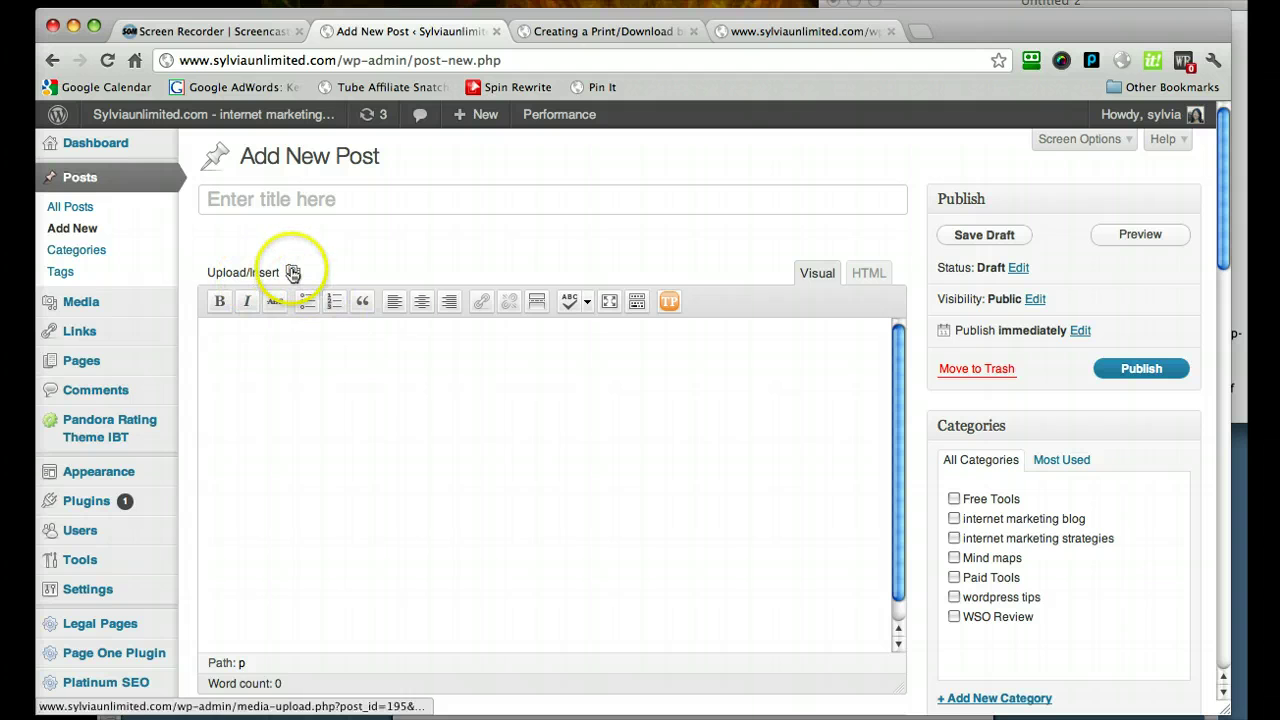
Insert the printbutton image from the Media Library, left-aligned at Medium size
{"action": "left_click", "coordinate": [292, 273]}
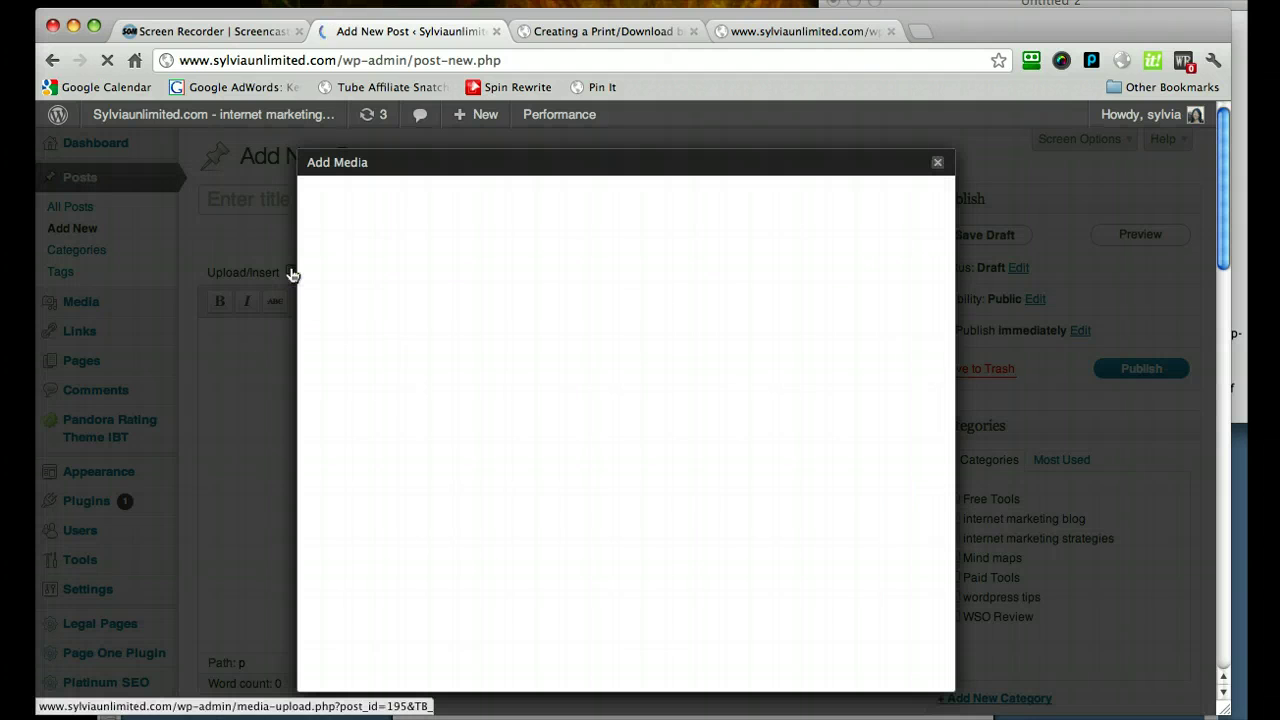
{"action": "left_click", "coordinate": [428, 323]}
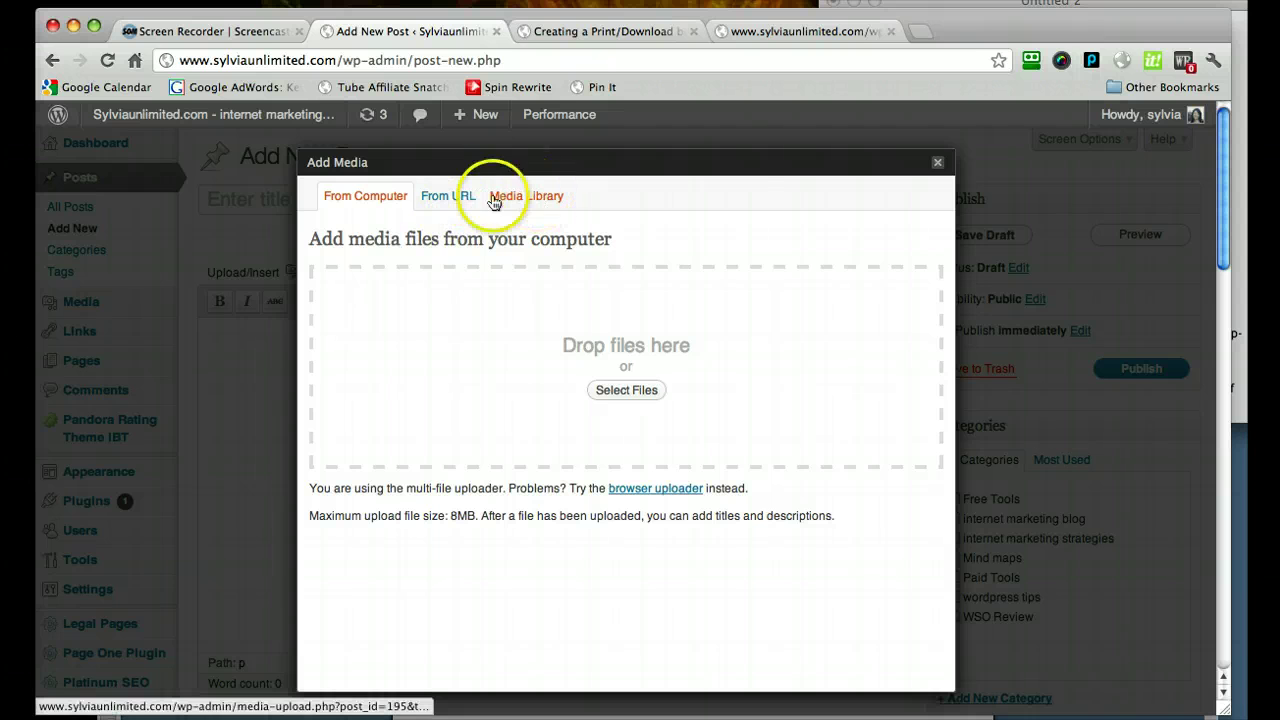
{"action": "left_click", "coordinate": [528, 196]}
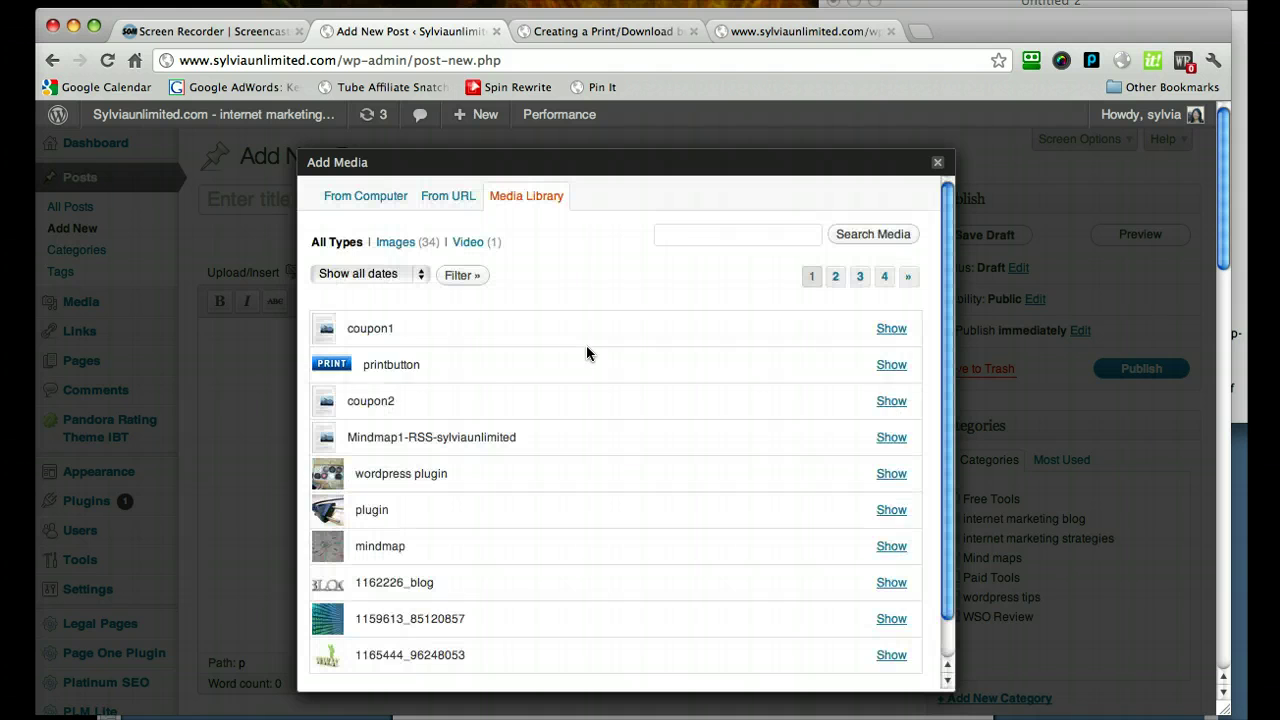
{"action": "left_click", "coordinate": [889, 366]}
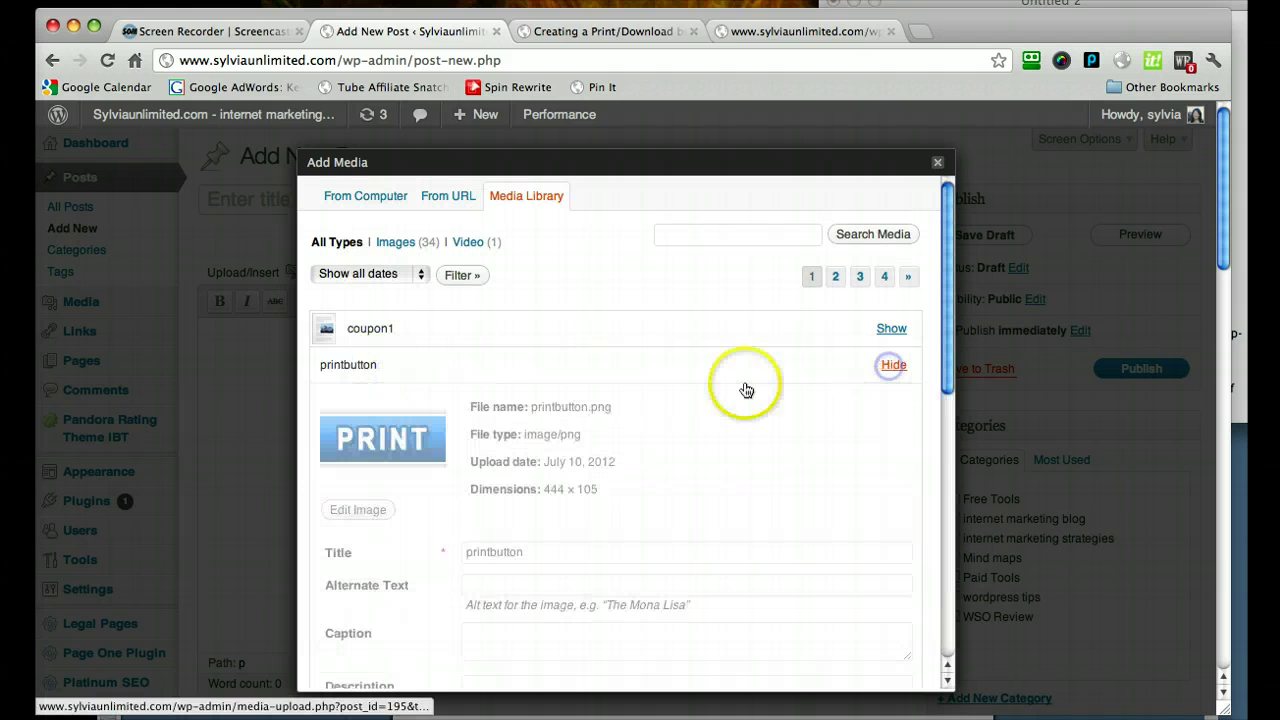
{"action": "scroll", "coordinate": [651, 403], "scroll_direction": "down", "scroll_amount": 5}
{"action": "scroll", "coordinate": [651, 400], "scroll_direction": "down", "scroll_amount": 3}
{"action": "scroll", "coordinate": [620, 450], "scroll_direction": "down", "scroll_amount": 2}
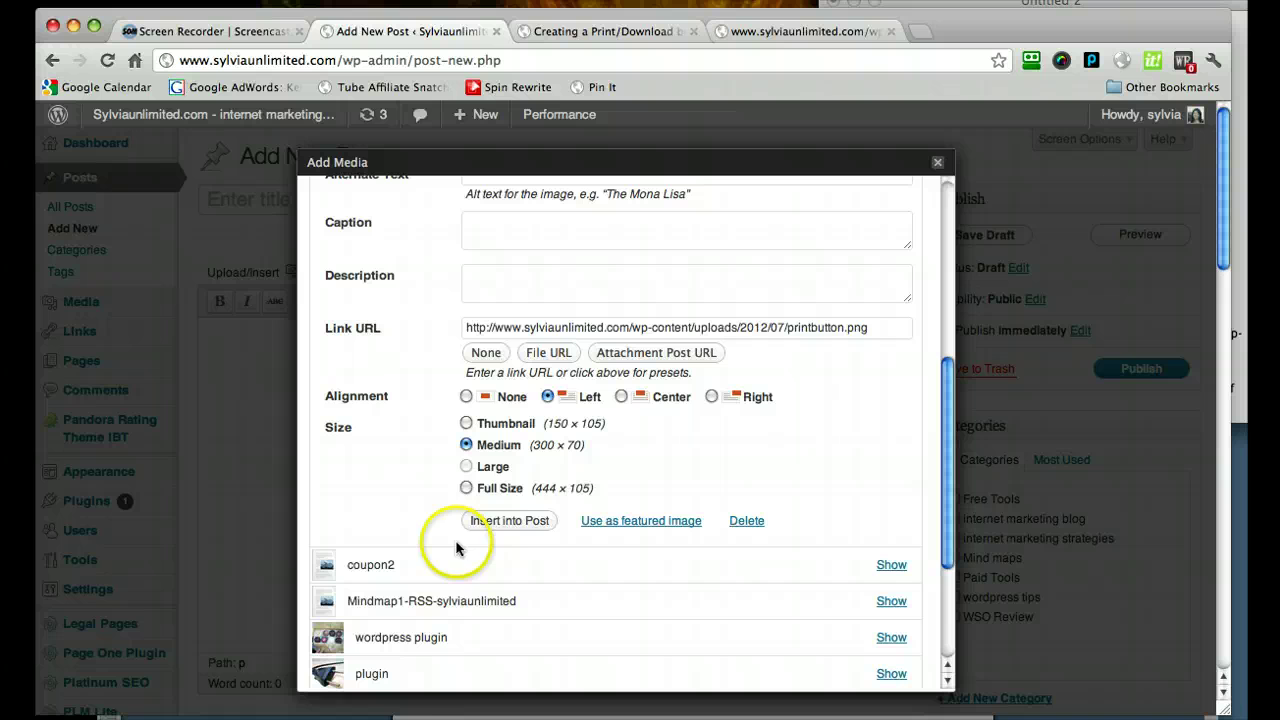
{"action": "left_click", "coordinate": [505, 520]}
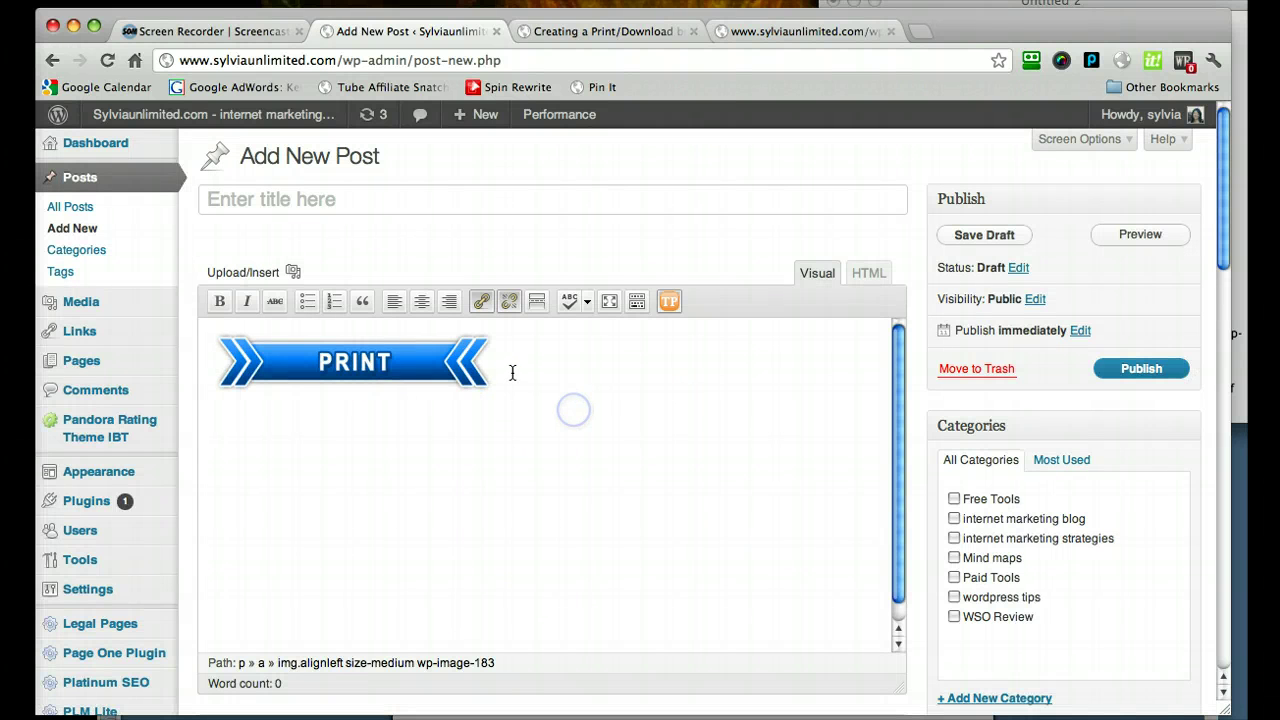
Select the PRINT image and copy the coupon1.pdf URL from the TextEdit notes
{"action": "left_click_drag", "start_coordinate": [512, 372], "coordinate": [297, 361]}
{"action": "left_click", "coordinate": [297, 361]}
{"action": "left_click", "coordinate": [288, 362]}
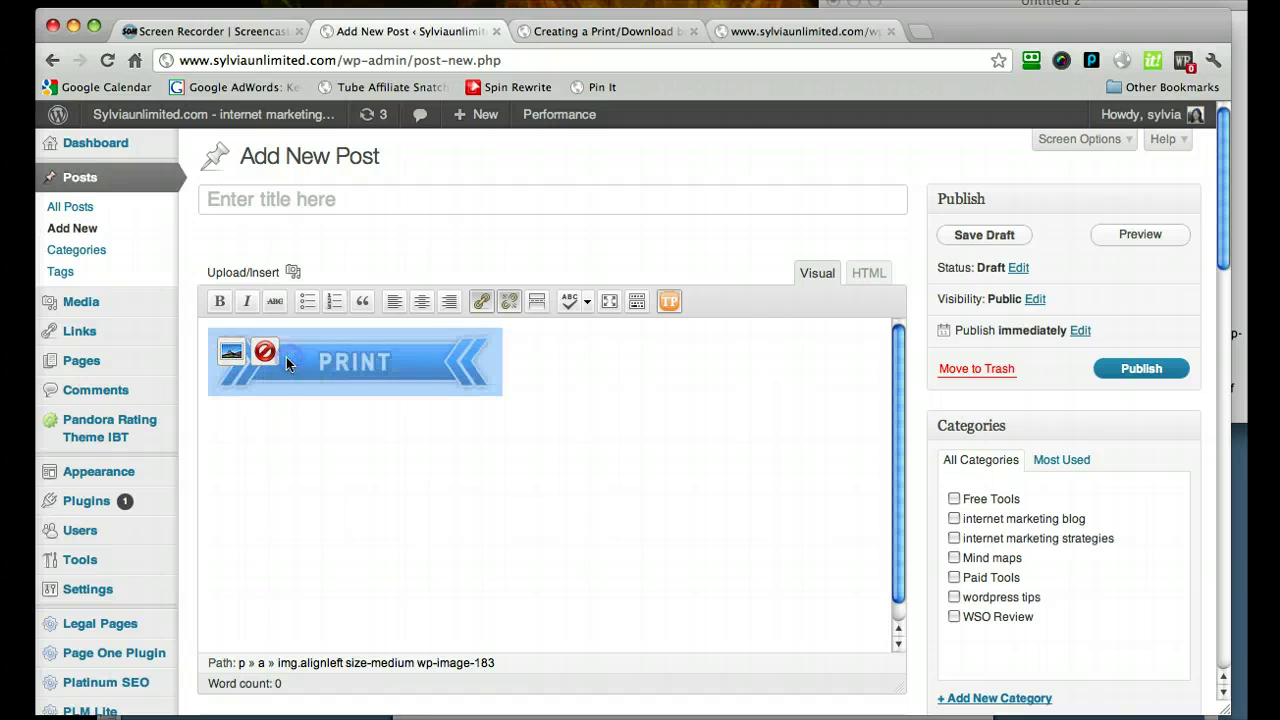
{"action": "left_click", "coordinate": [483, 303]}
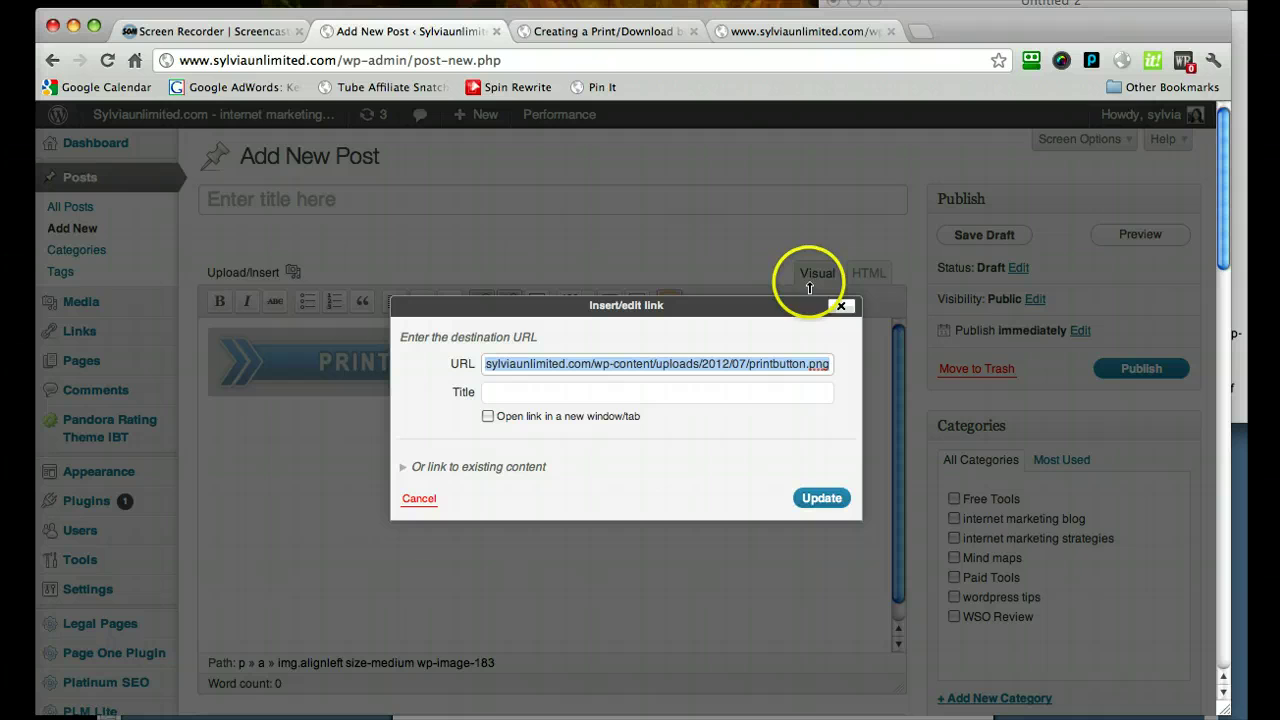
{"action": "left_click", "coordinate": [1090, 5]}
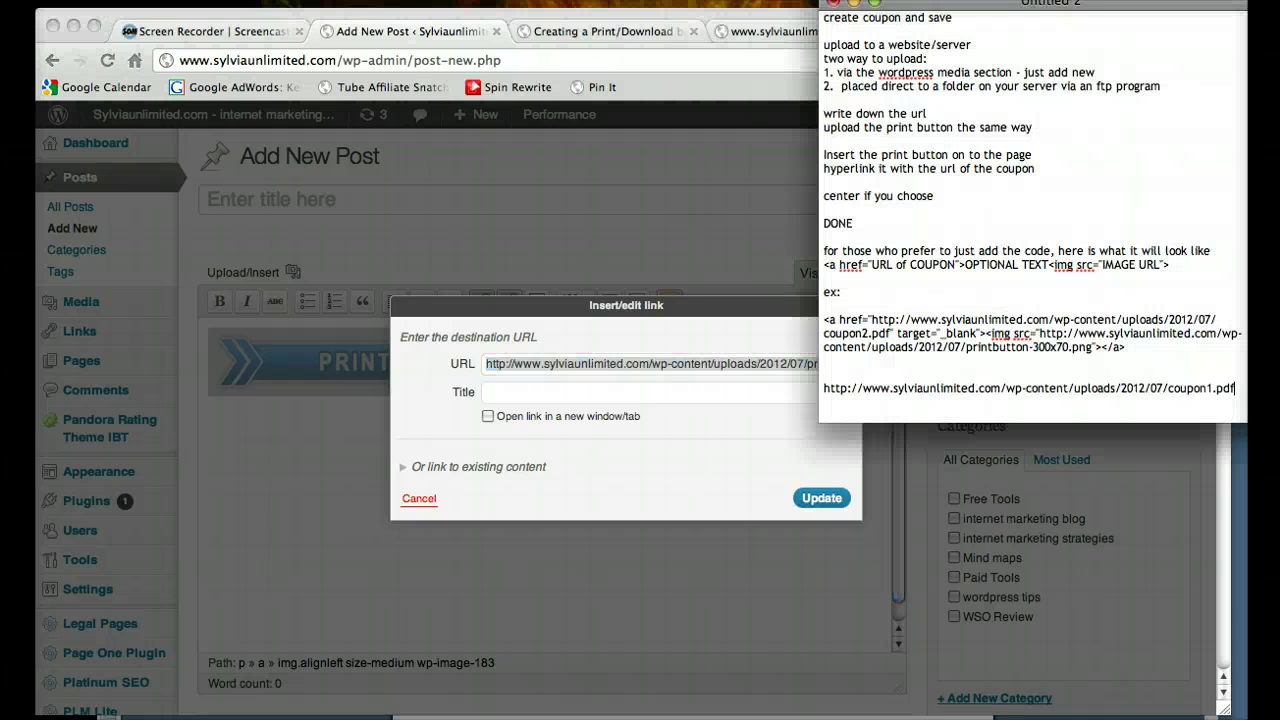
{"action": "left_click", "coordinate": [954, 393]}
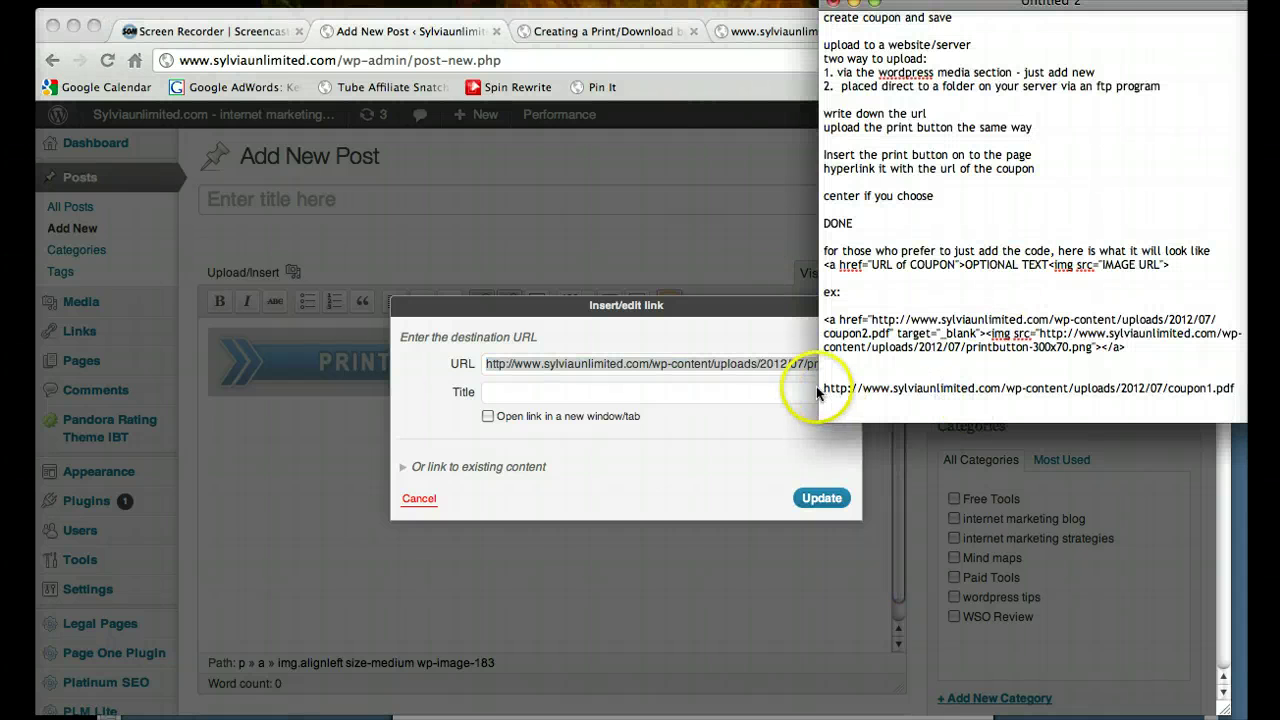
{"action": "left_click_drag", "start_coordinate": [824, 389], "coordinate": [1236, 389]}
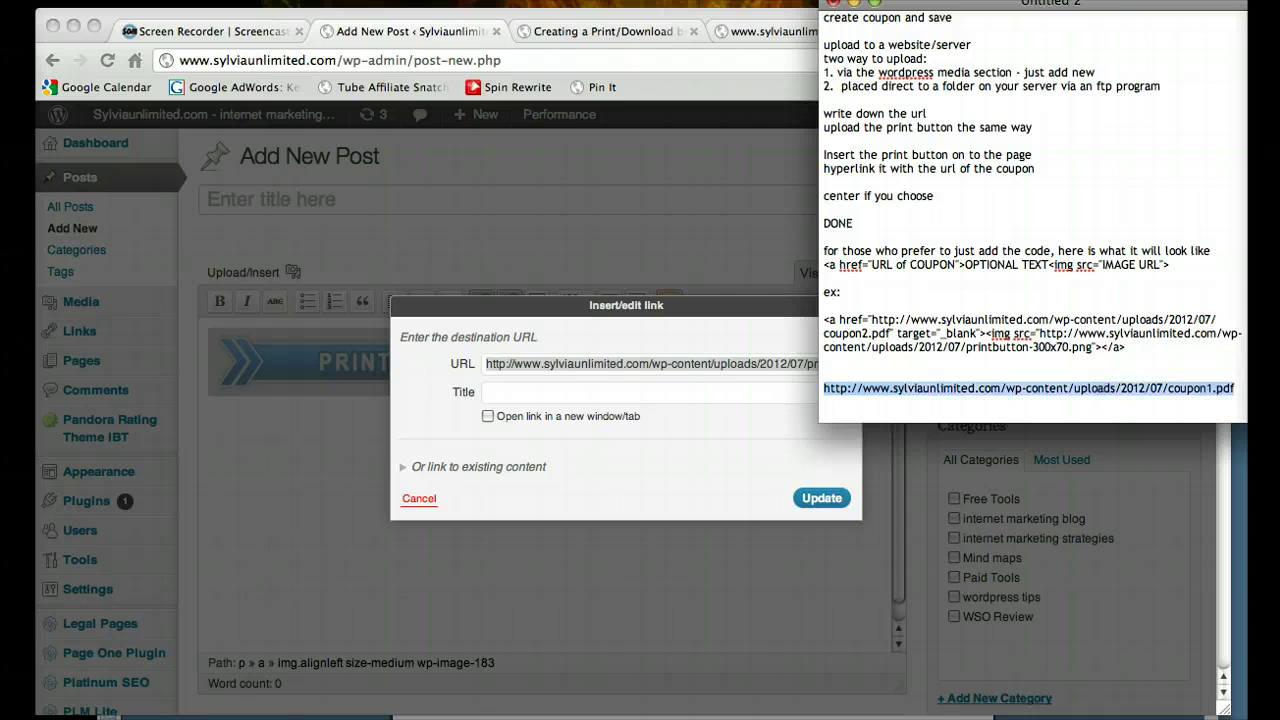
{"action": "right_click", "coordinate": [1126, 390]}
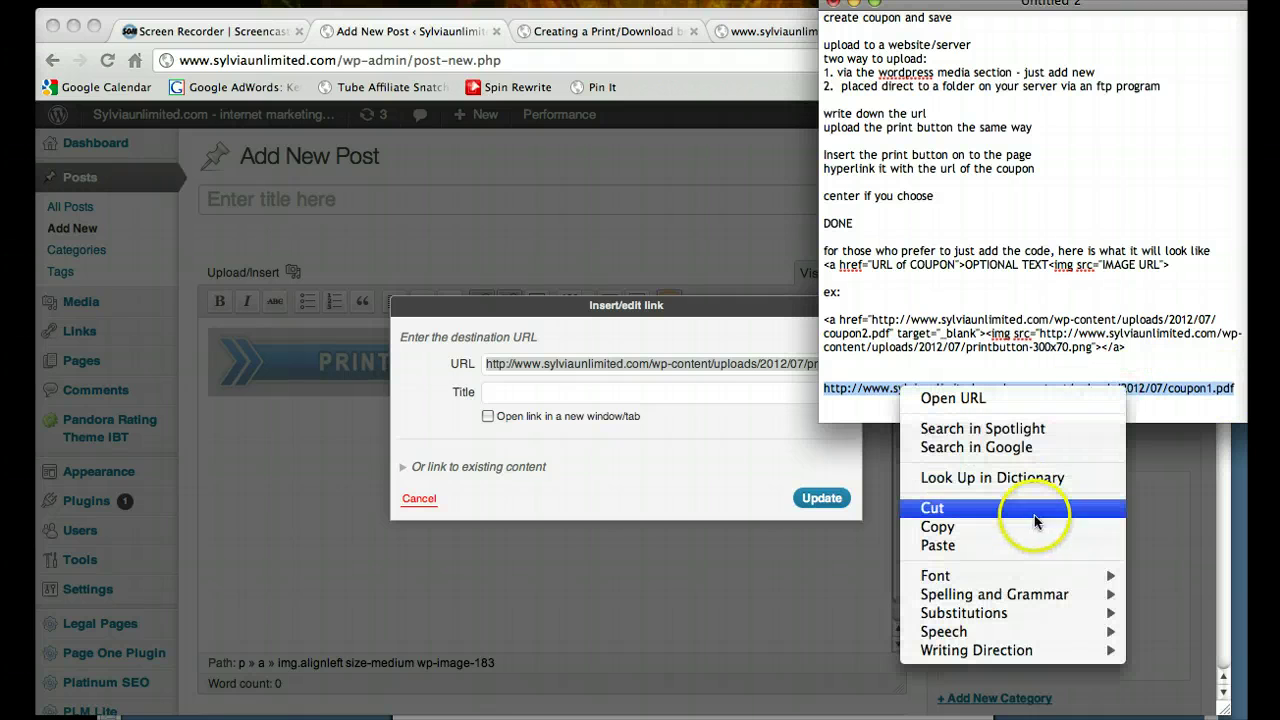
{"action": "left_click", "coordinate": [1035, 525]}
Link the PRINT image to the coupon1.pdf URL, opening in a new window/tab
{"action": "left_click", "coordinate": [701, 443]}
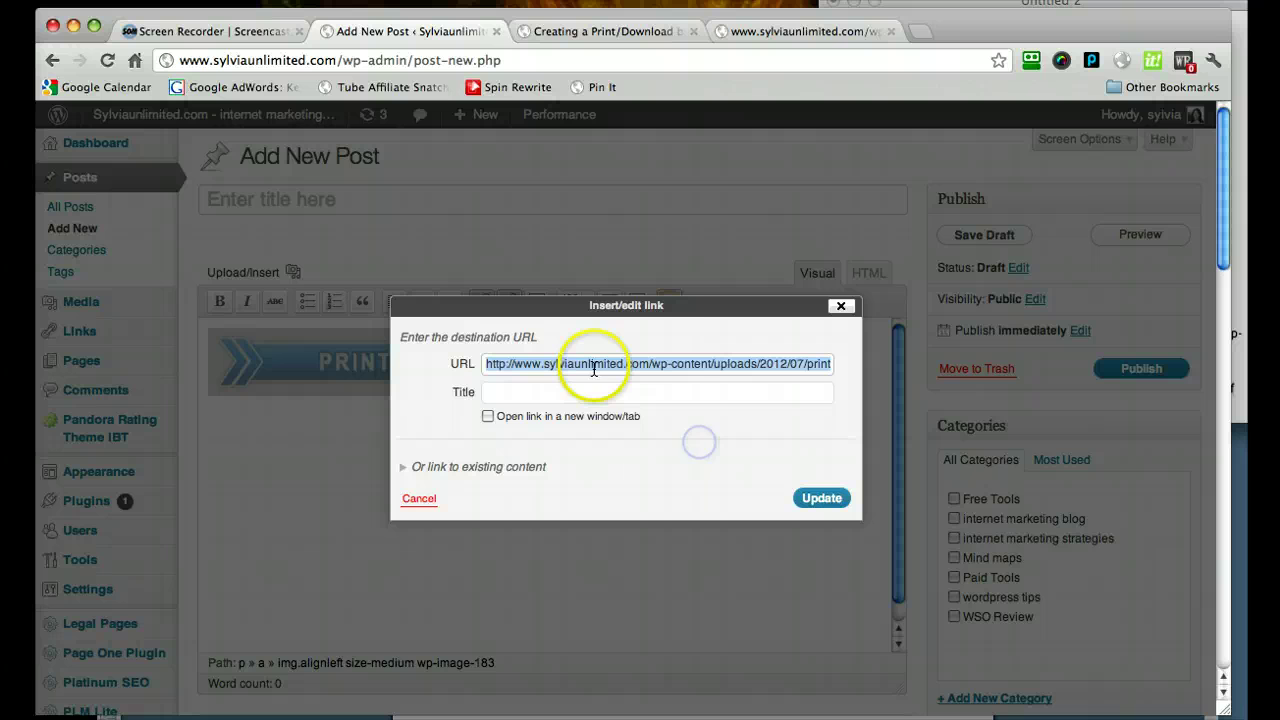
{"action": "key", "text": "ctrl+v"}
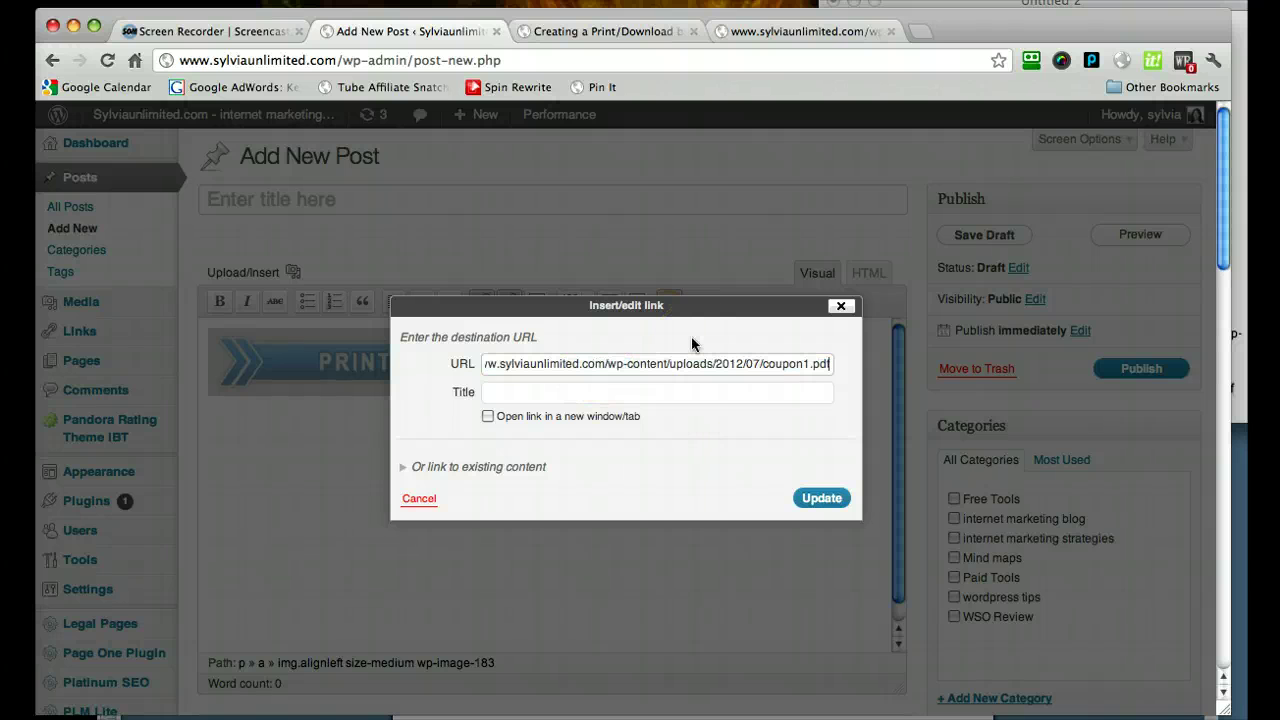
{"action": "left_click", "coordinate": [680, 355]}
{"action": "left_click", "coordinate": [461, 443]}
{"action": "left_click", "coordinate": [487, 416]}
{"action": "left_click", "coordinate": [830, 502]}
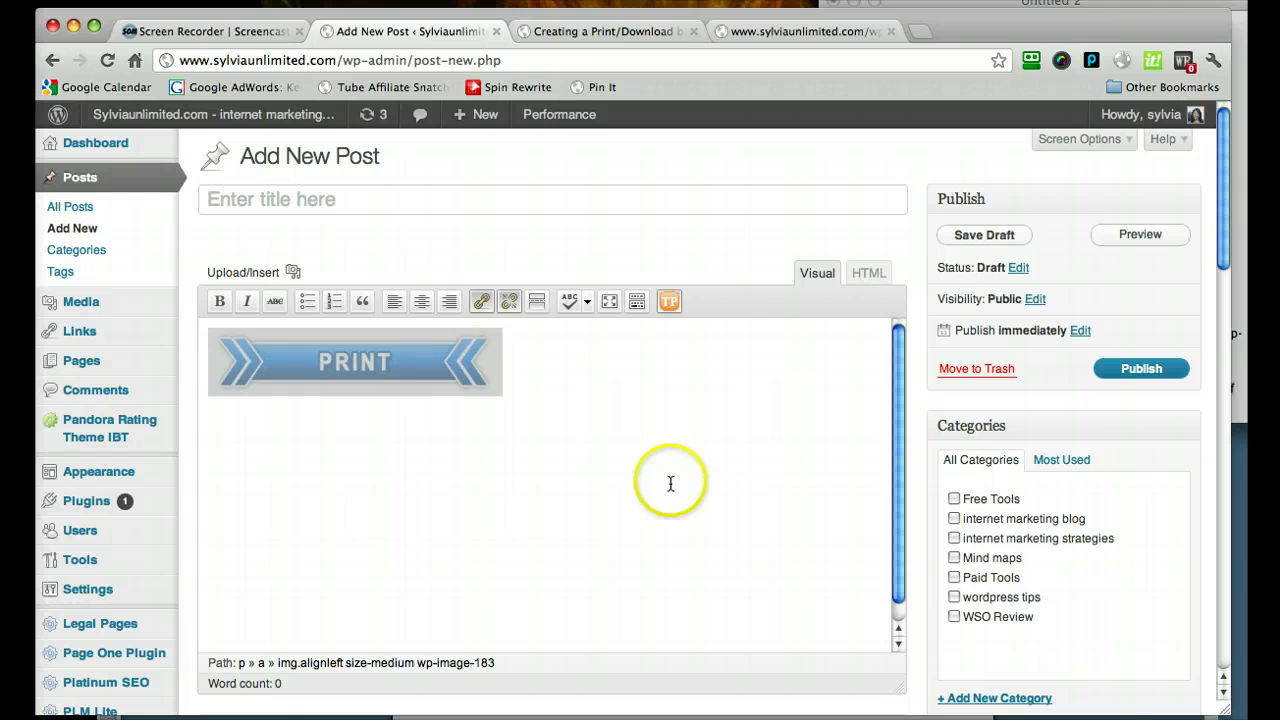
Title the post 'sample' and publish it
{"action": "left_click", "coordinate": [658, 471]}
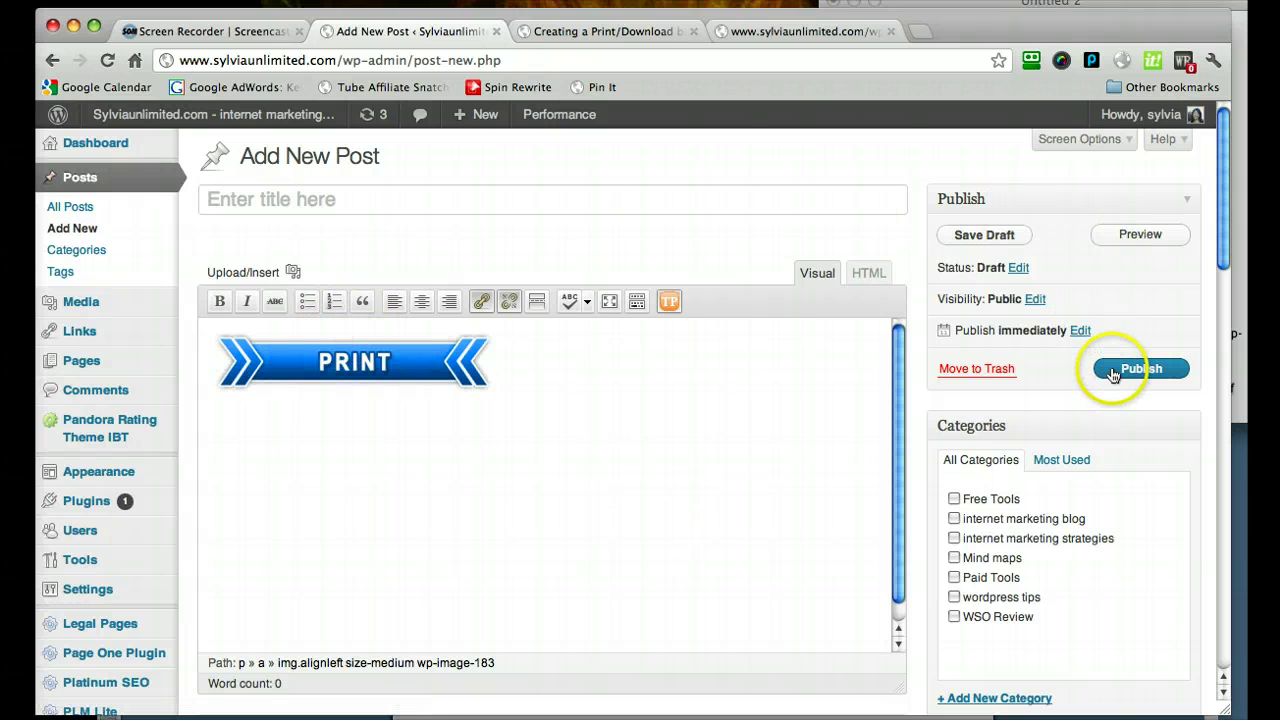
{"action": "left_click", "coordinate": [619, 209]}
{"action": "type", "text": "S"}
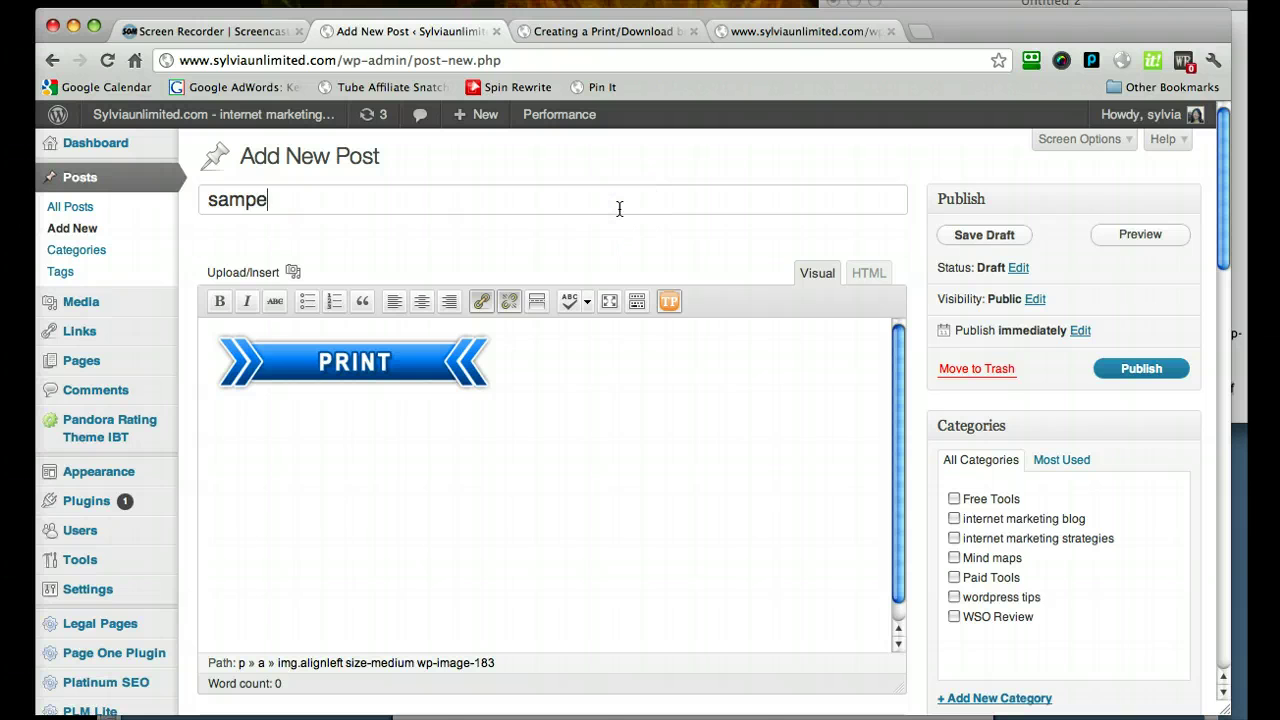
{"action": "left_click", "coordinate": [652, 217]}
{"action": "left_click", "coordinate": [1151, 372]}
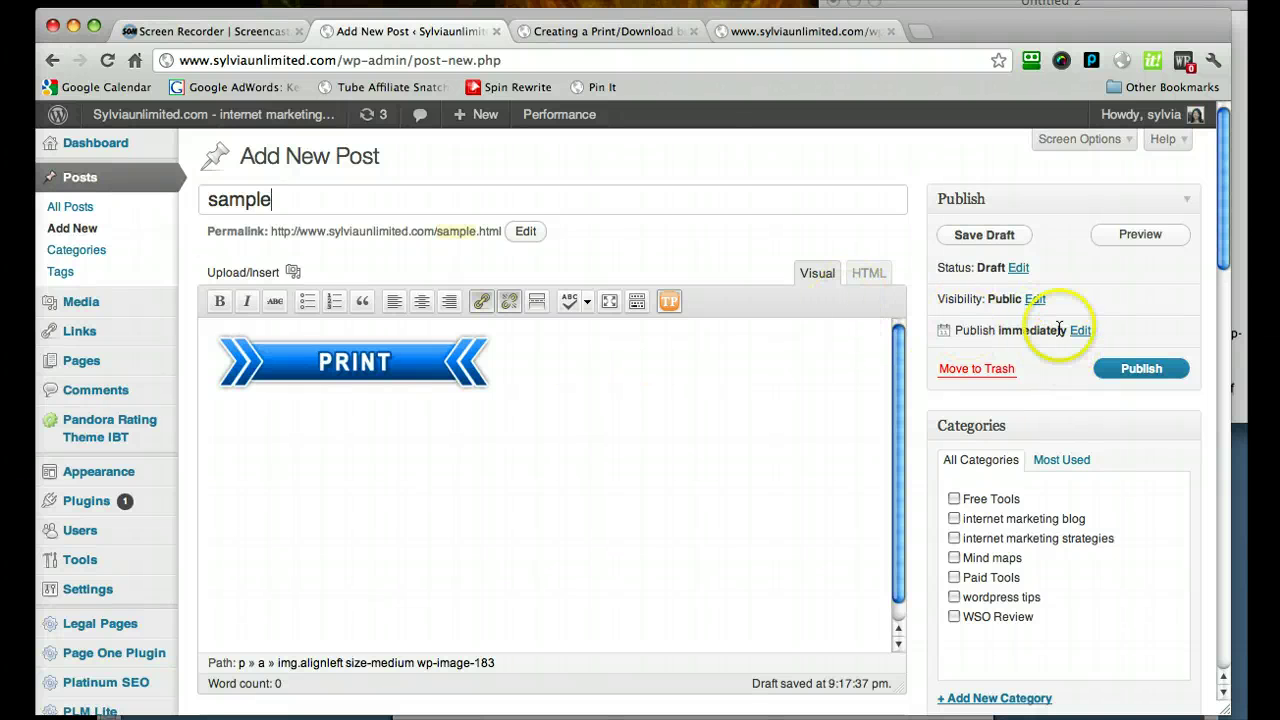
{"action": "left_click", "coordinate": [1132, 368]}
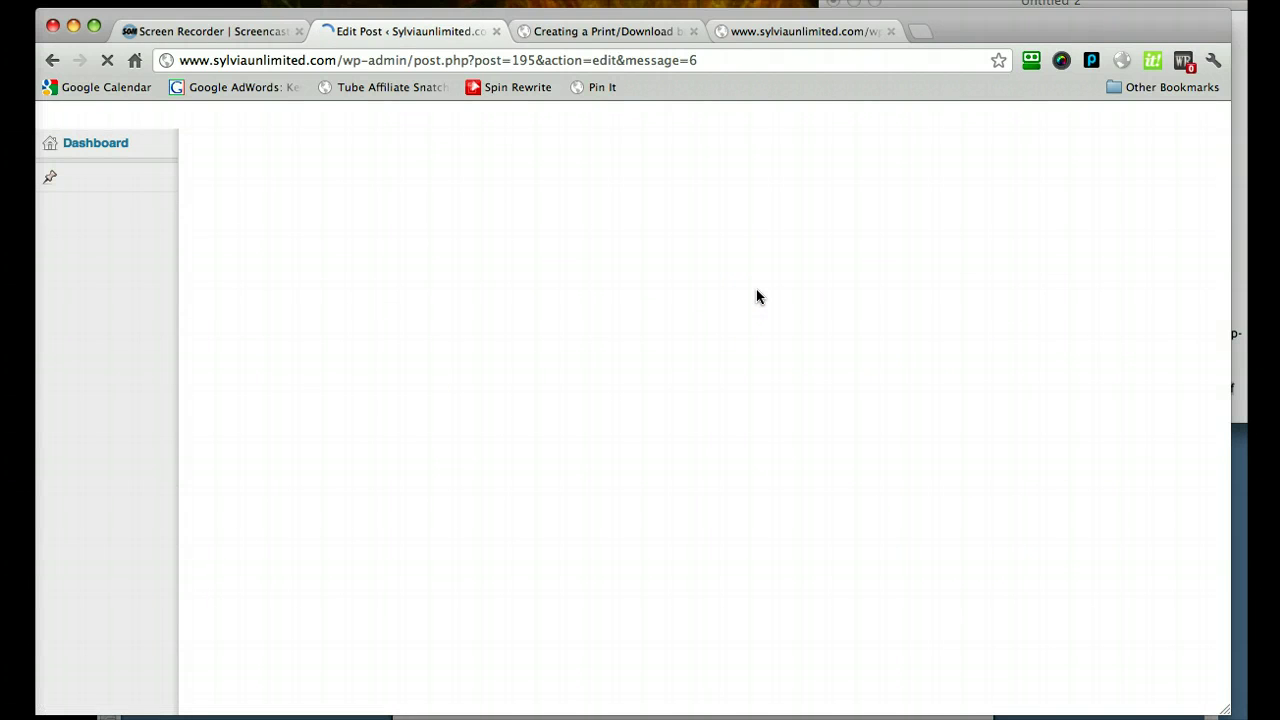
View the live sample post and confirm its PRINT button opens the coupon PDF in a new tab
{"action": "left_click", "coordinate": [609, 292]}
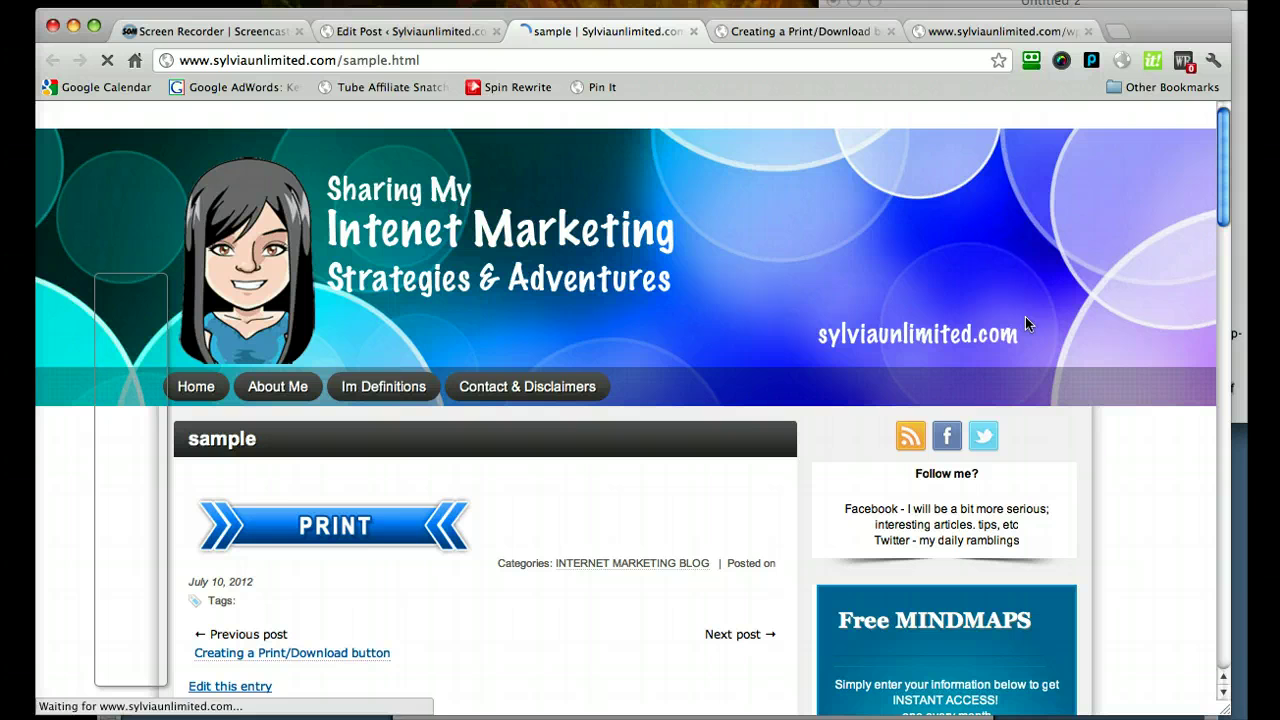
{"action": "left_click", "coordinate": [273, 537]}
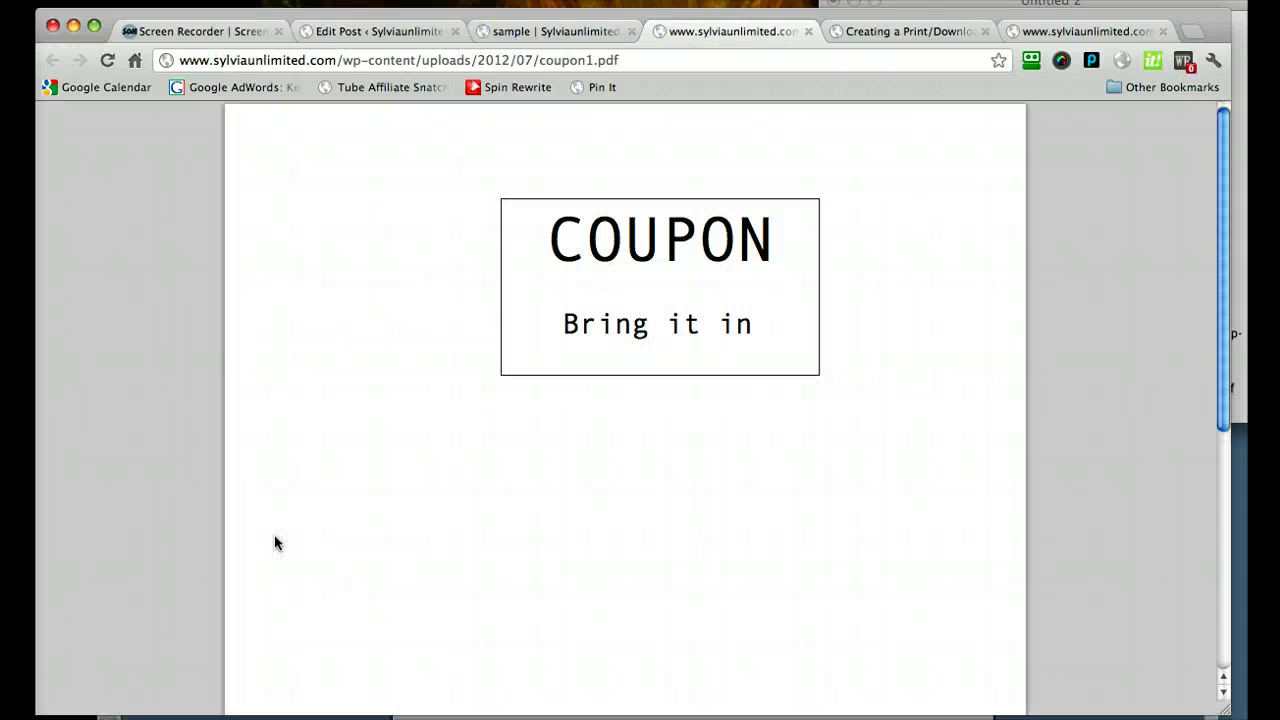
{"action": "left_click", "coordinate": [305, 473]}
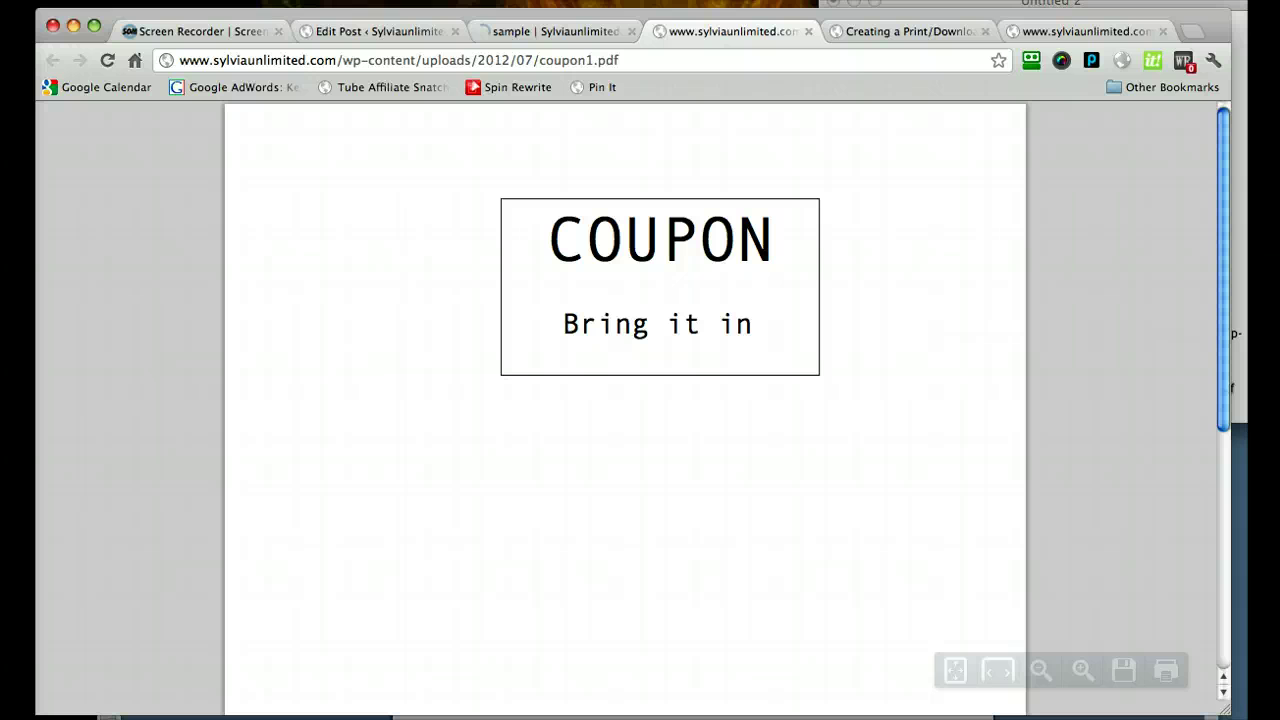
Review the HTML link example in the TextEdit notes, then go back to the sample post's tab
{"action": "key", "text": "super+Tab"}
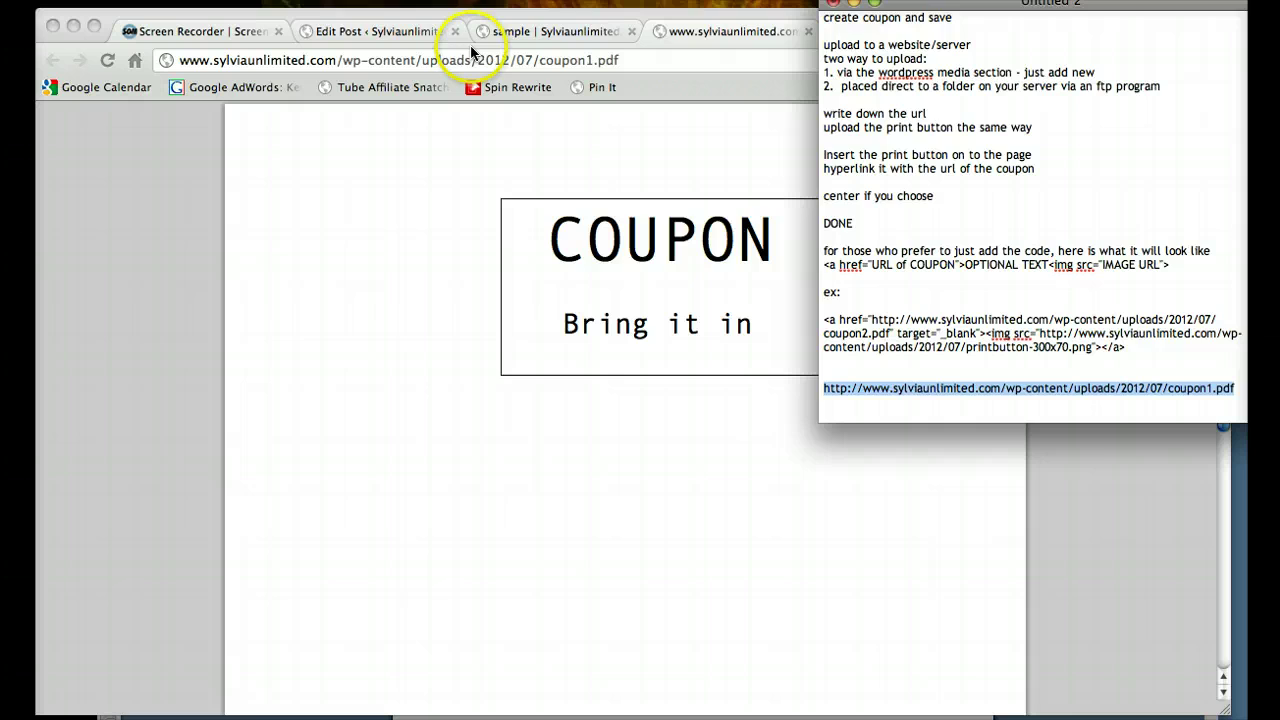
{"action": "left_click", "coordinate": [566, 34]}
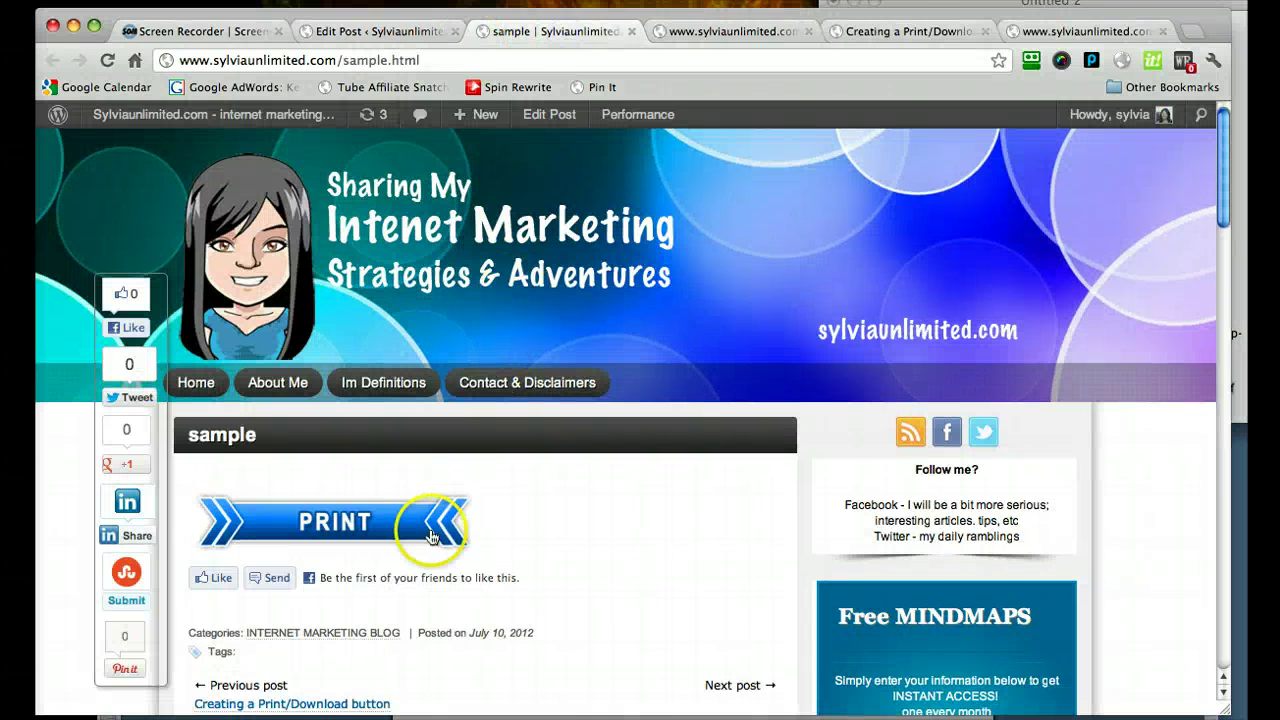